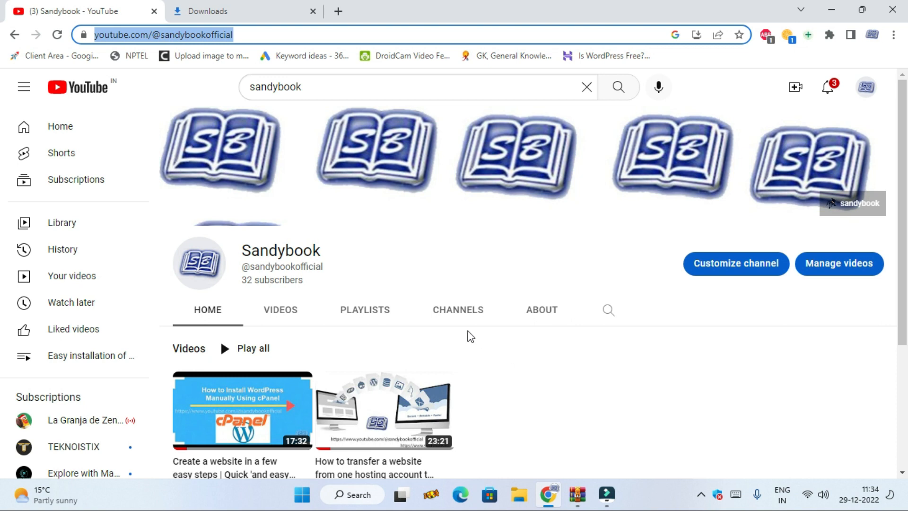
Step: Open google.com in a new browser tab and search for "xampp download"
left_click(341, 10)
left_click(353, 37)
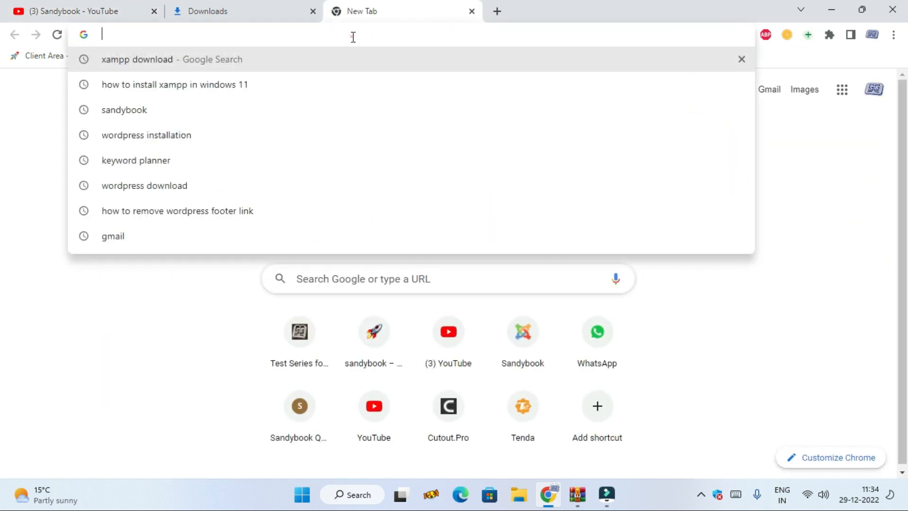
type("google.com")
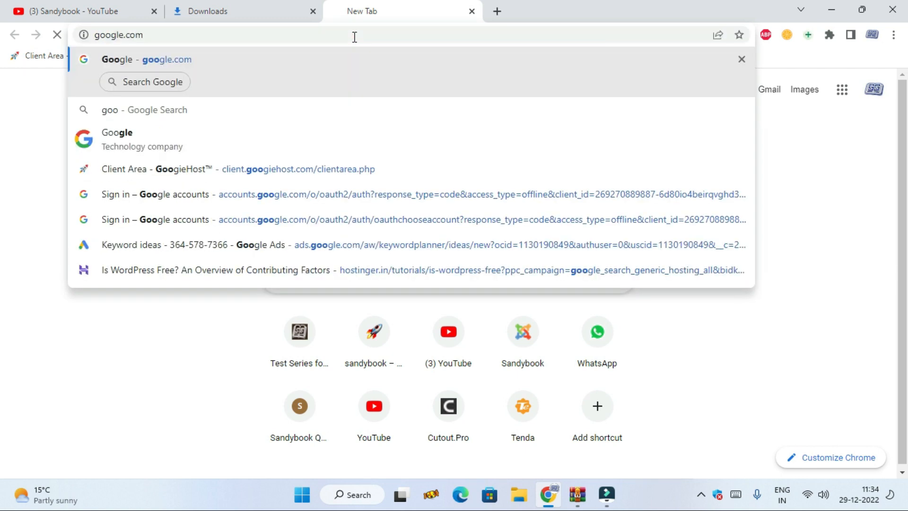
key("Return")
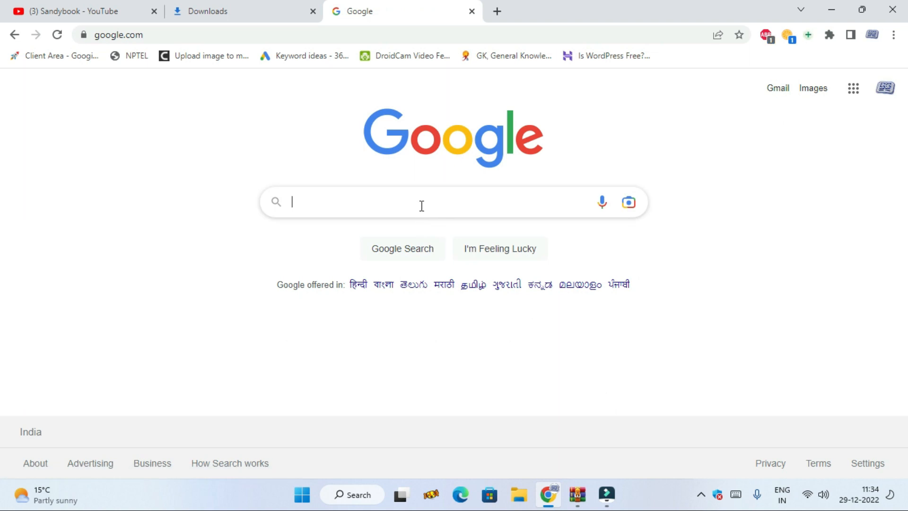
left_click(421, 202)
left_click(395, 230)
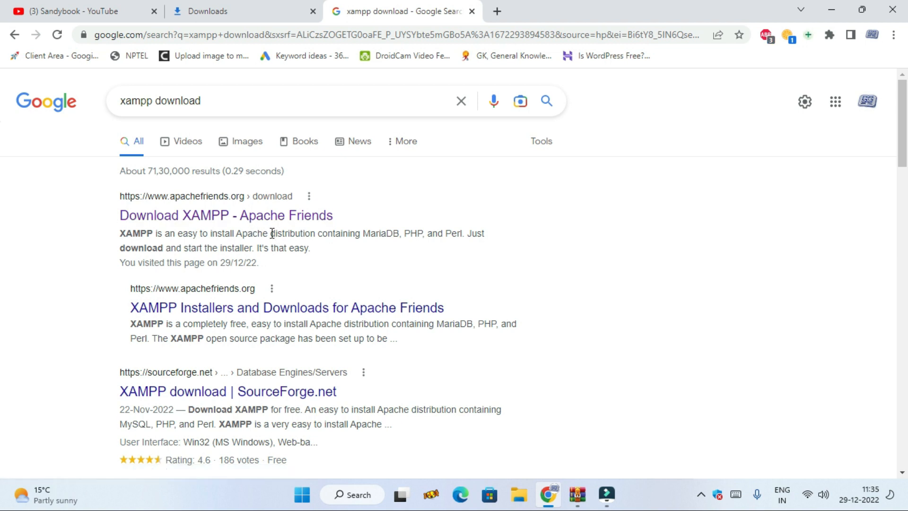
Step: Open the Apache Friends download page and download the 64-bit Windows version of XAMPP 8.1.12
left_click(292, 218)
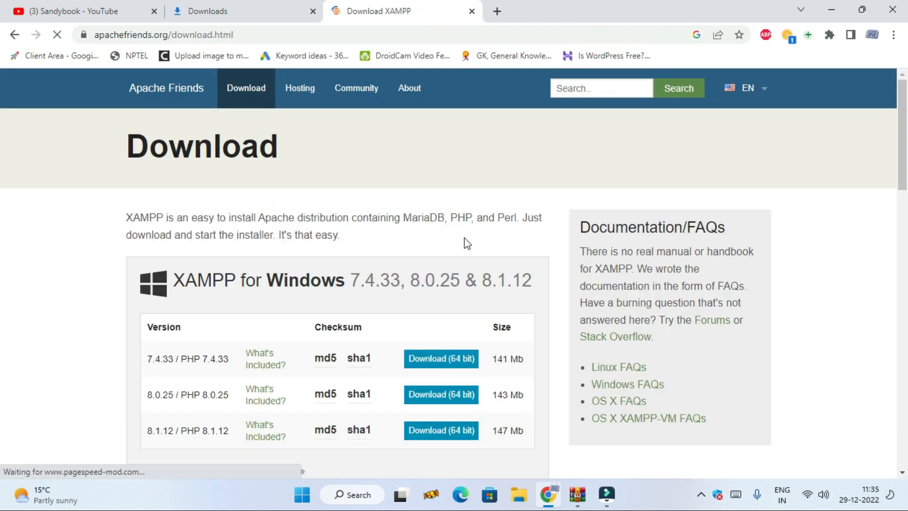
scroll(276, 319, "down", 1)
scroll(269, 320, "down", 1)
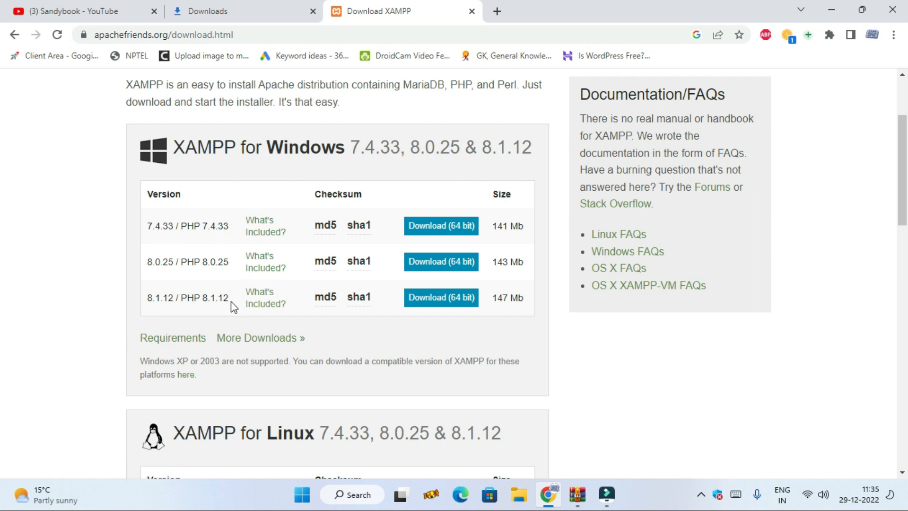
left_click(439, 299)
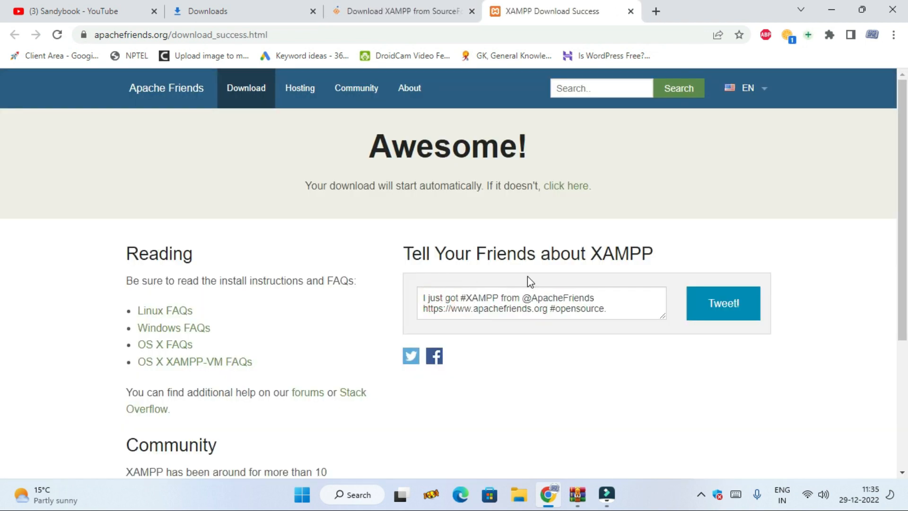
Step: Follow the fallback download link and look through the XAMPP files on SourceForge
left_click(573, 189)
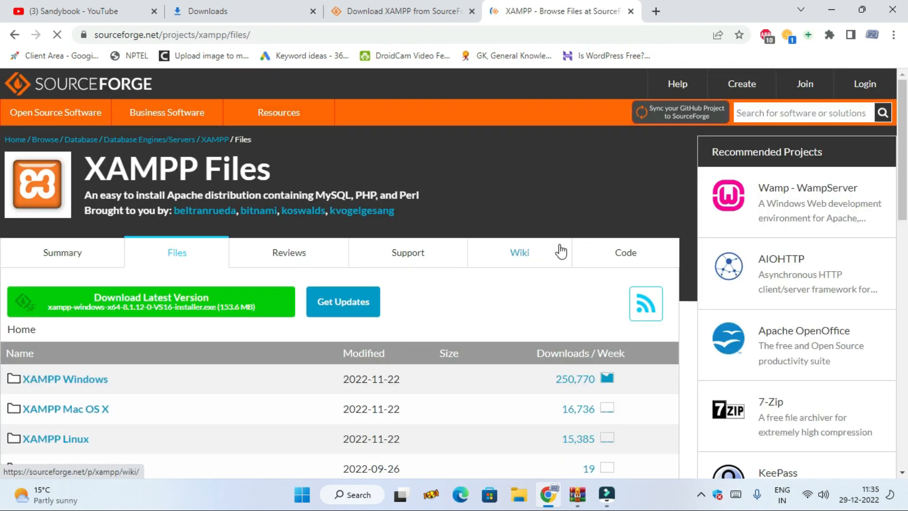
scroll(411, 362, "down", 3)
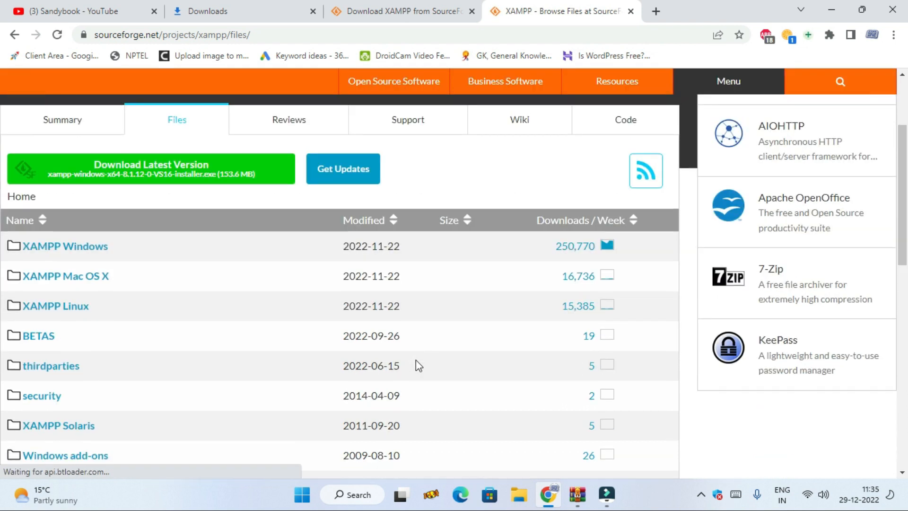
scroll(415, 361, "down", 6)
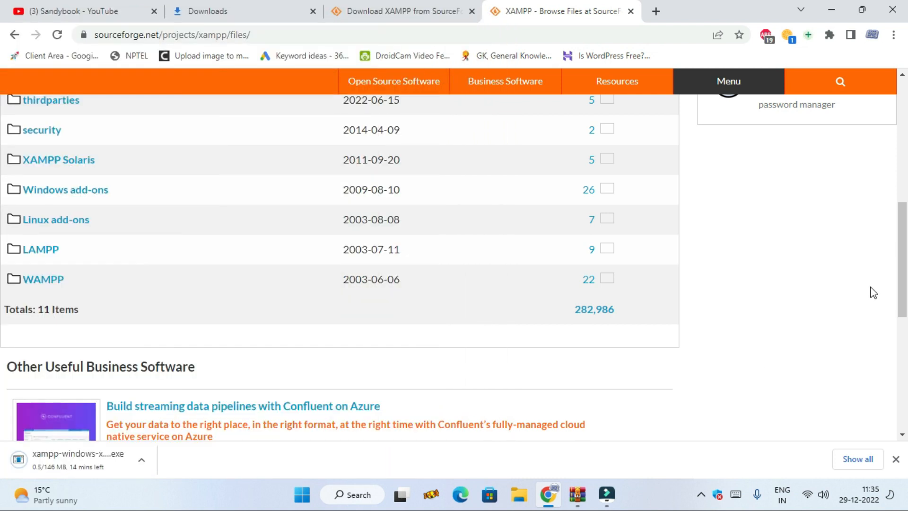
Step: Remove the duplicate "installer (1).exe" entry from the downloads list and run xampp-windows-x64-8.1.12-0-VS16-installer.exe from its folder
left_click(856, 464)
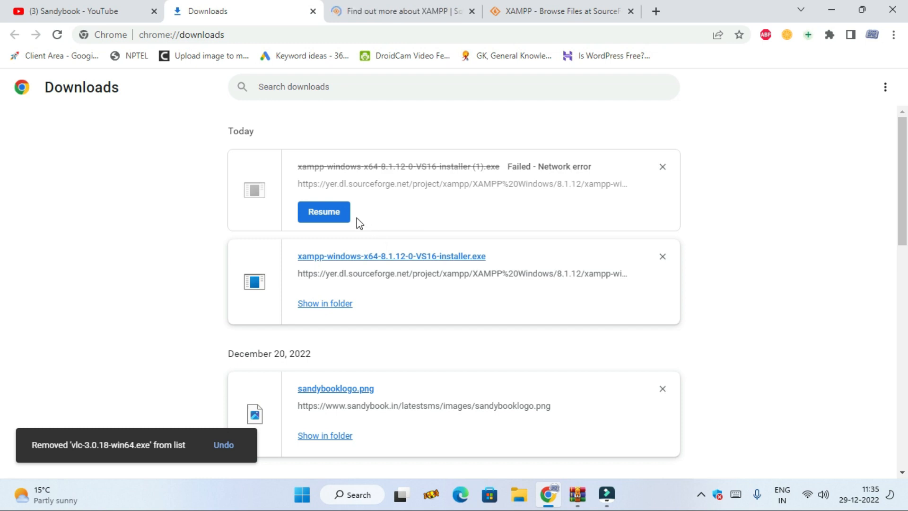
left_click(662, 166)
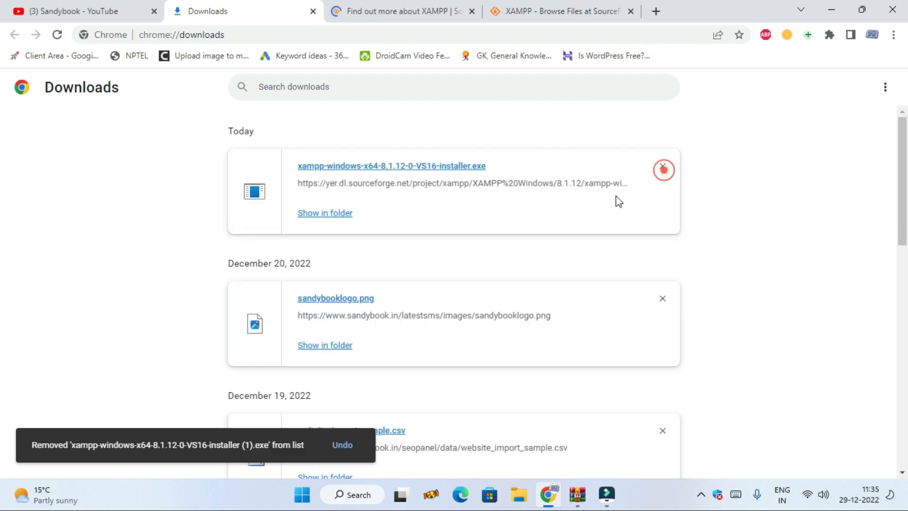
left_click(329, 213)
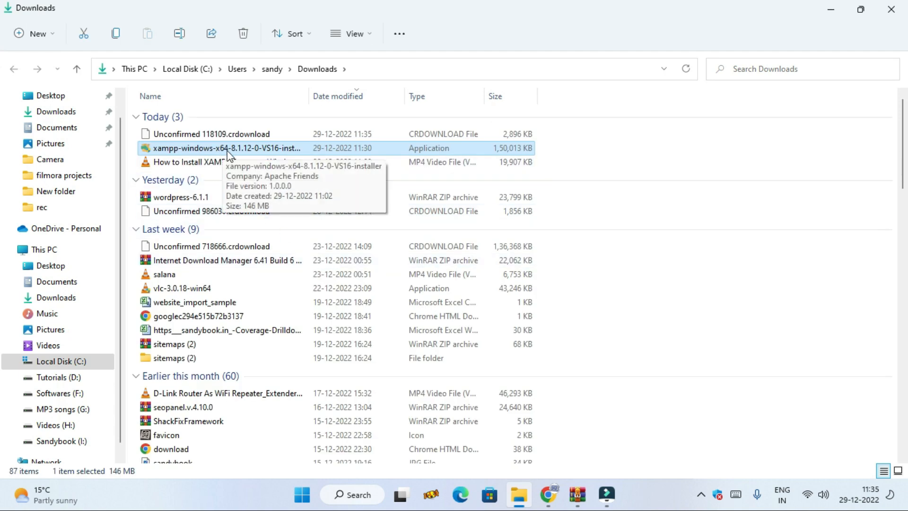
double_click(272, 149)
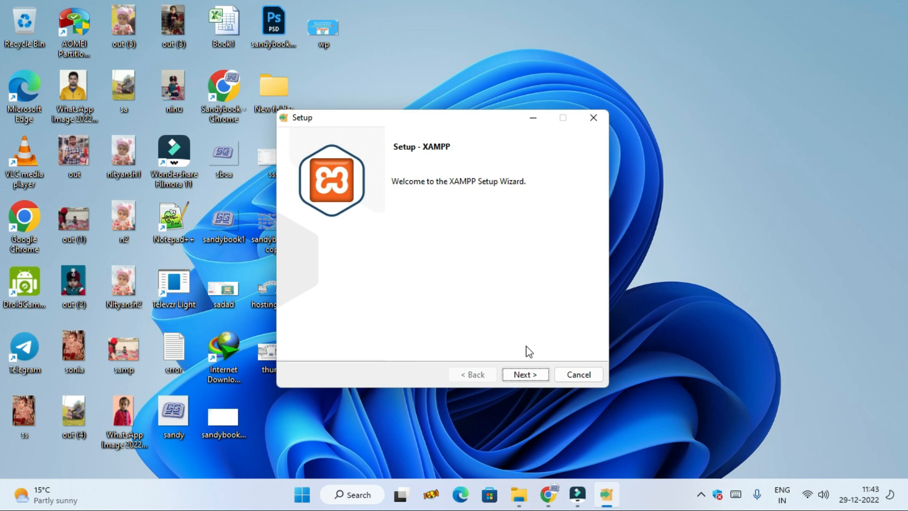
Step: Proceed through the XAMPP setup wizard with all components selected and C:\xampp as the installation folder
left_click(542, 377)
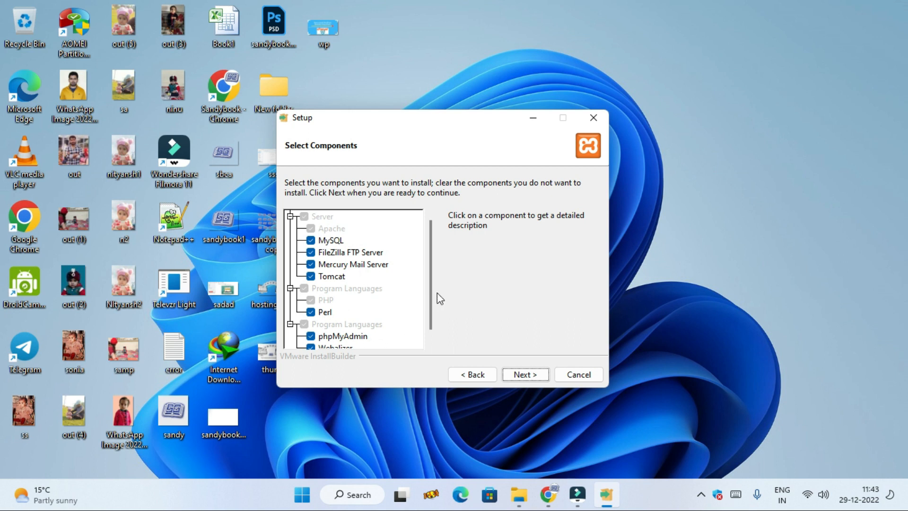
scroll(429, 298, "down", 1)
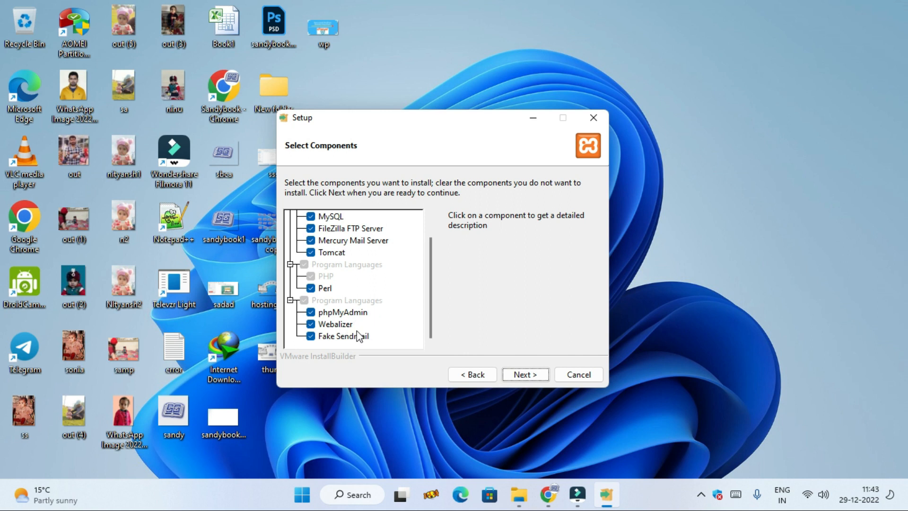
left_click(525, 375)
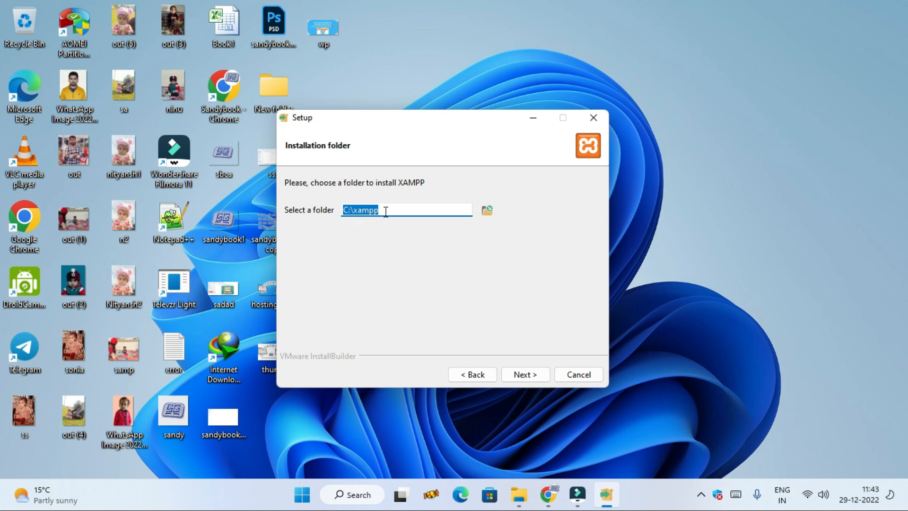
left_click(531, 372)
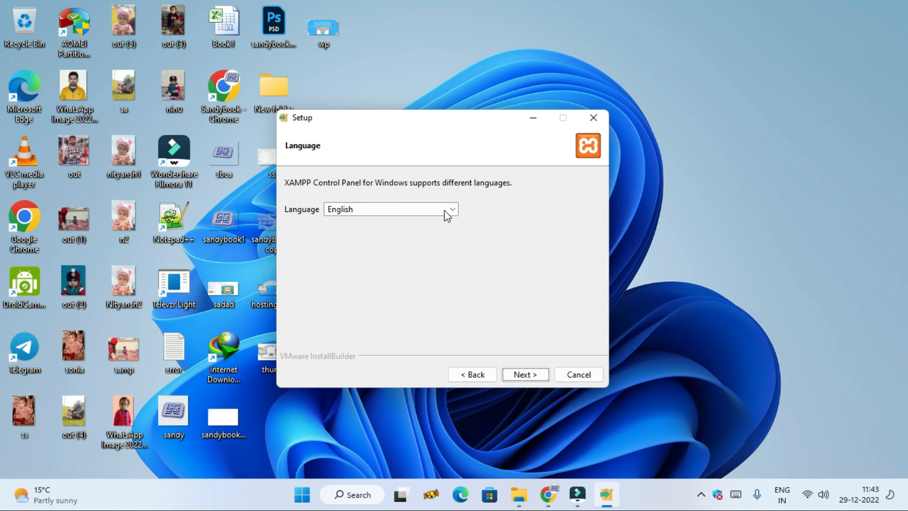
Step: Keep English as the Control Panel language and start installing XAMPP
left_click(447, 212)
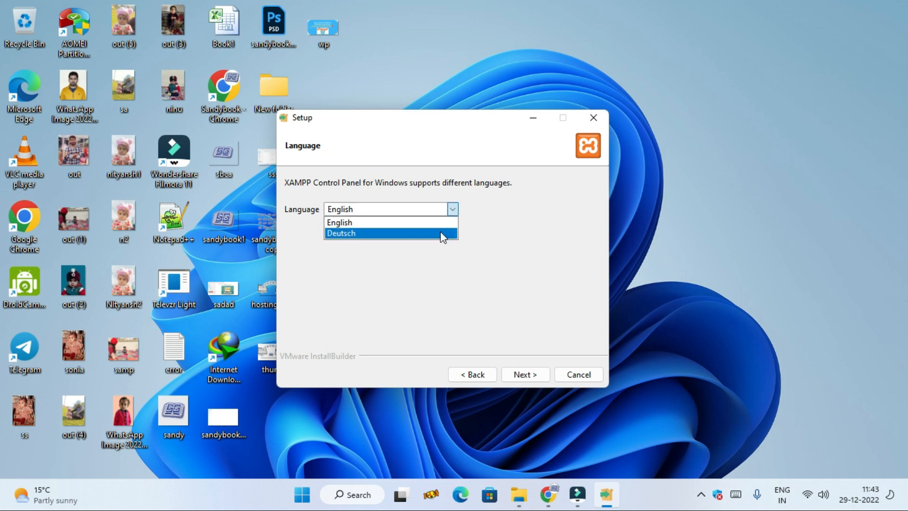
left_click(475, 211)
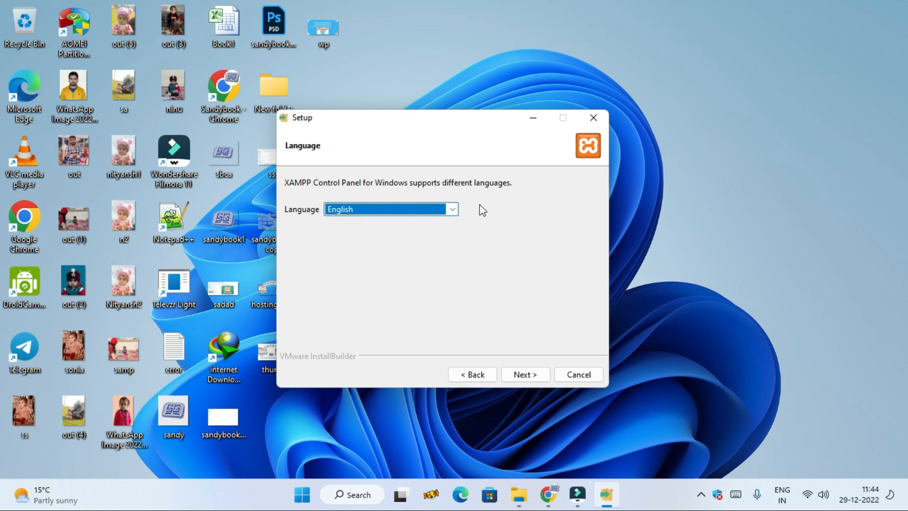
left_click(524, 375)
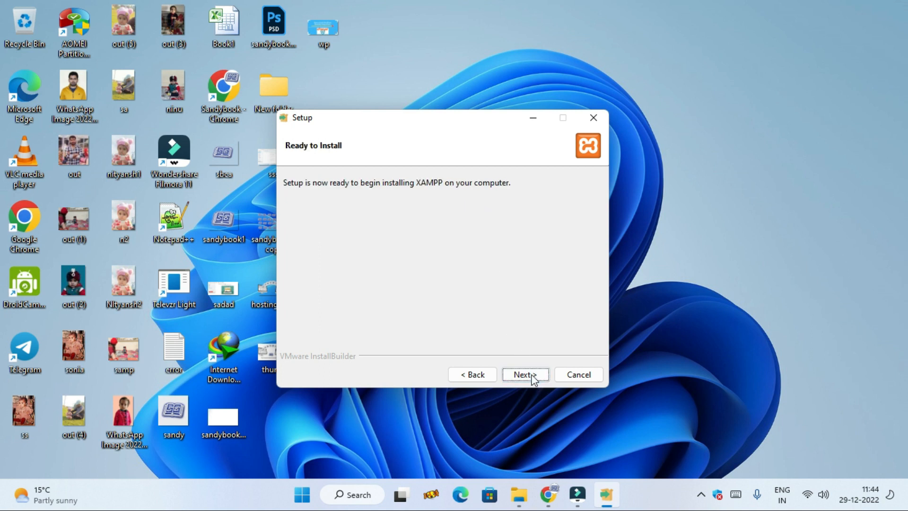
left_click(524, 374)
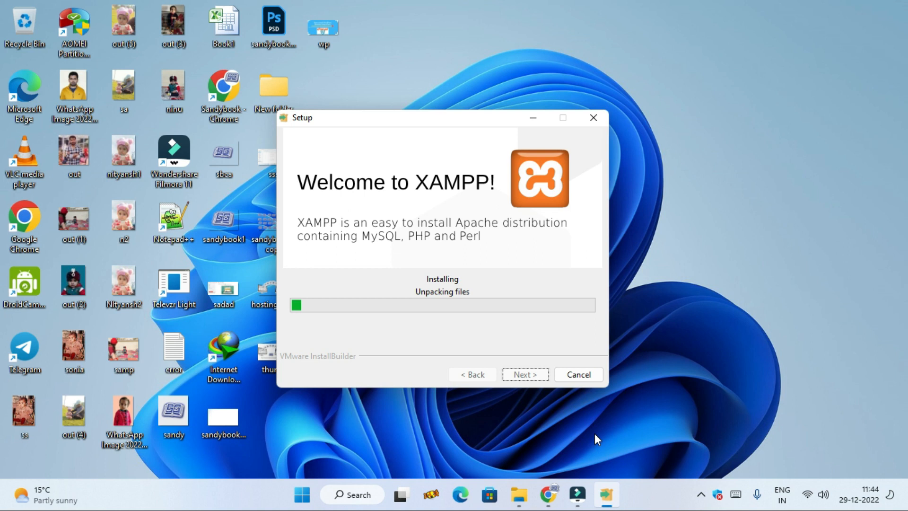
Step: Allow Apache HTTP Server through the firewall on public networks and finish the setup with the Control Panel set to start
mouse_move(605, 494)
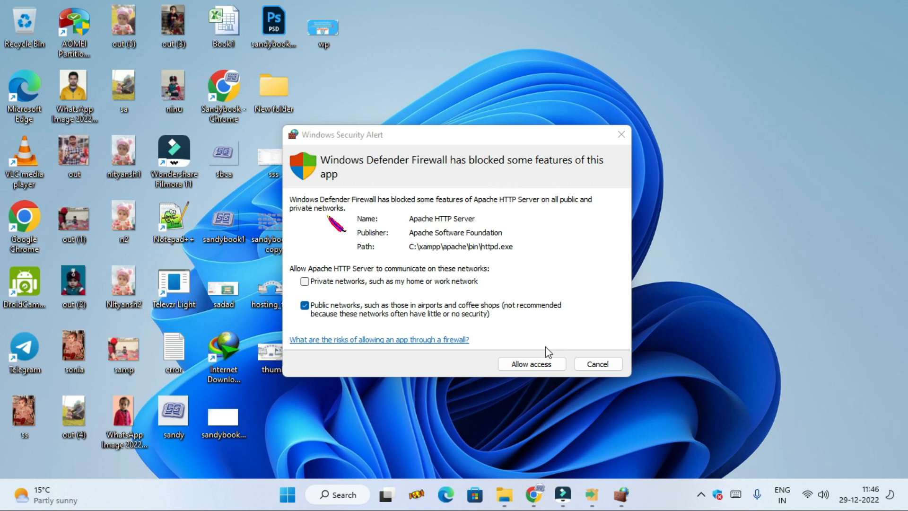
left_click(523, 363)
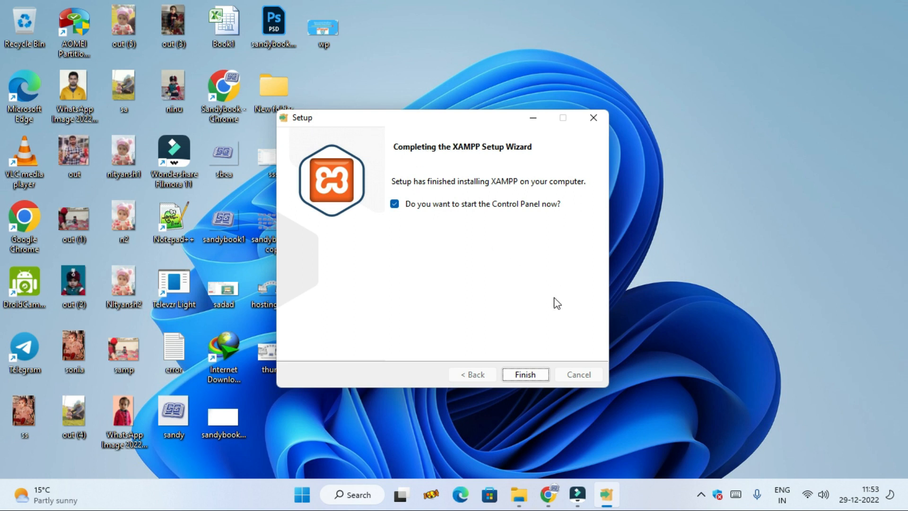
left_click(525, 372)
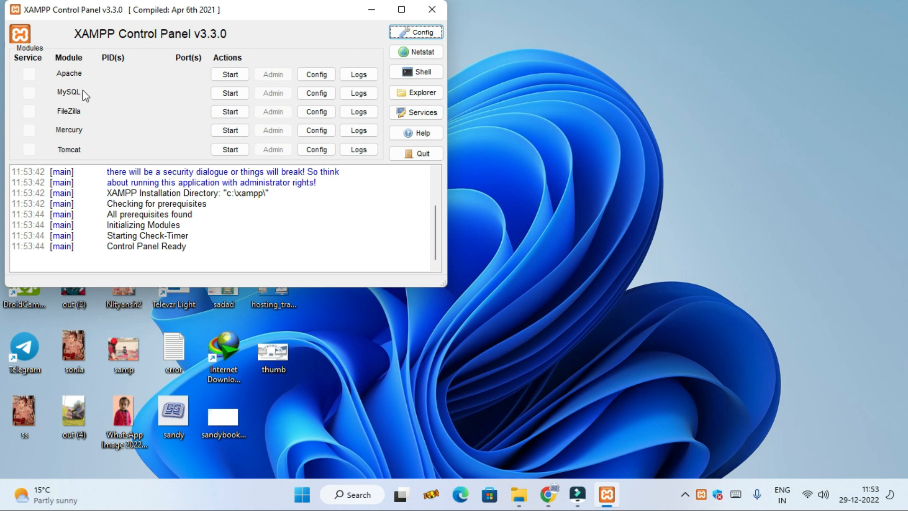
Step: Start the Apache and MySQL modules and allow mysqld through the firewall on public networks
left_click(224, 77)
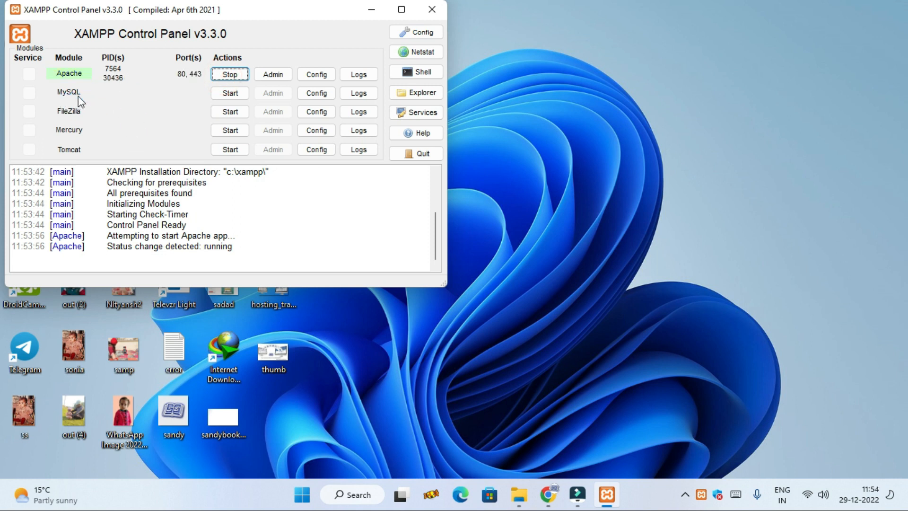
left_click(225, 93)
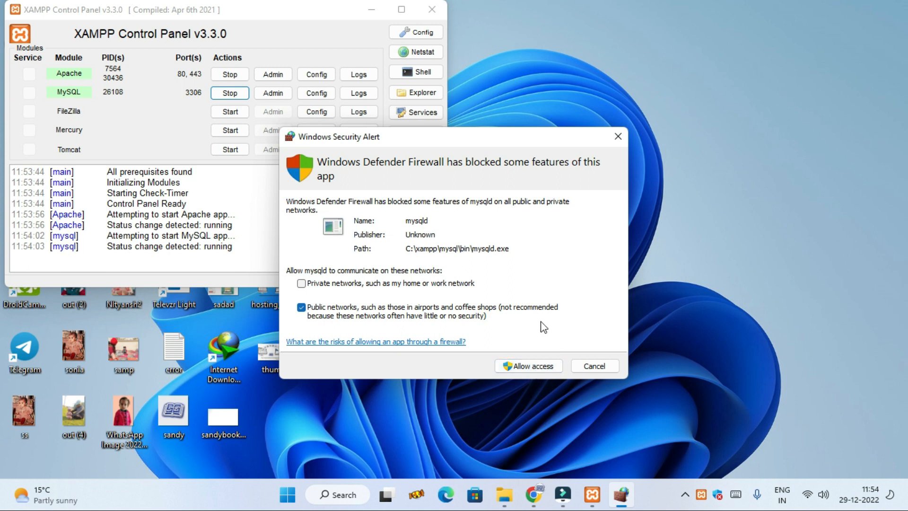
left_click(527, 367)
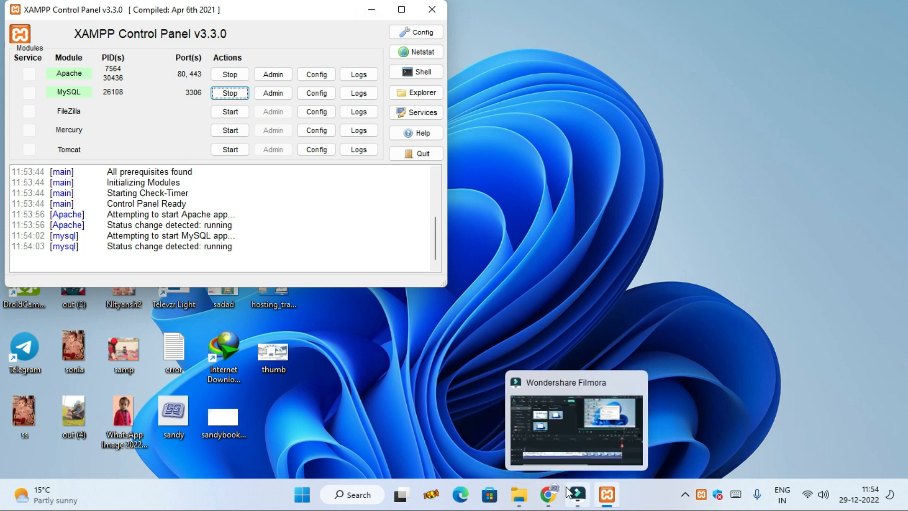
Step: Switch to Chrome, open localhost in a new tab and look through the XAMPP welcome page
mouse_move(550, 502)
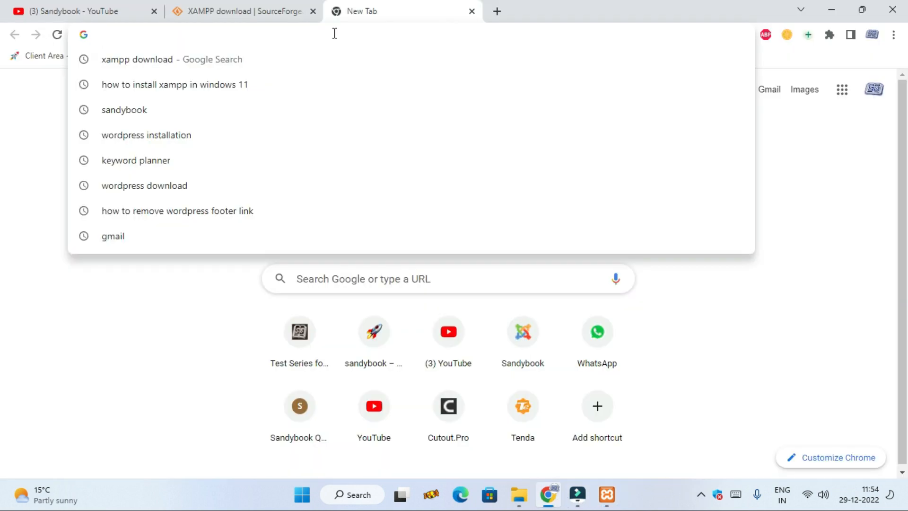
type("lo")
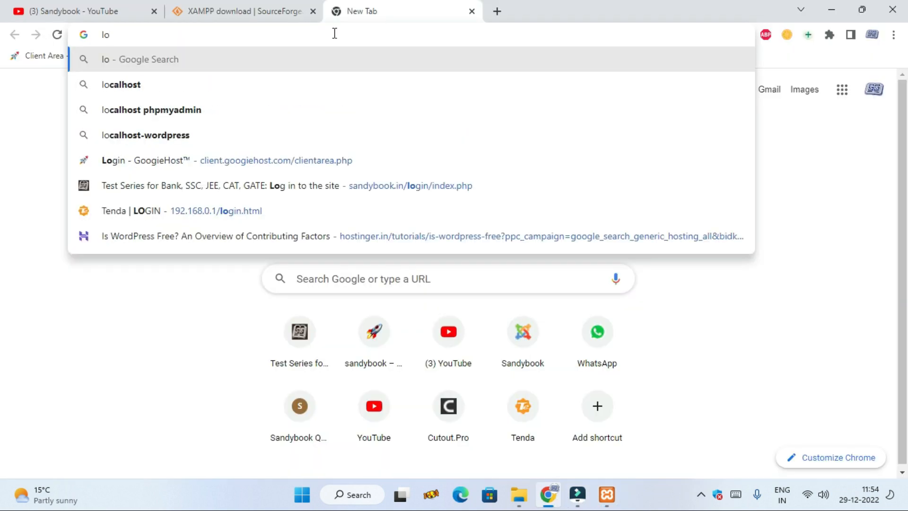
left_click(196, 28)
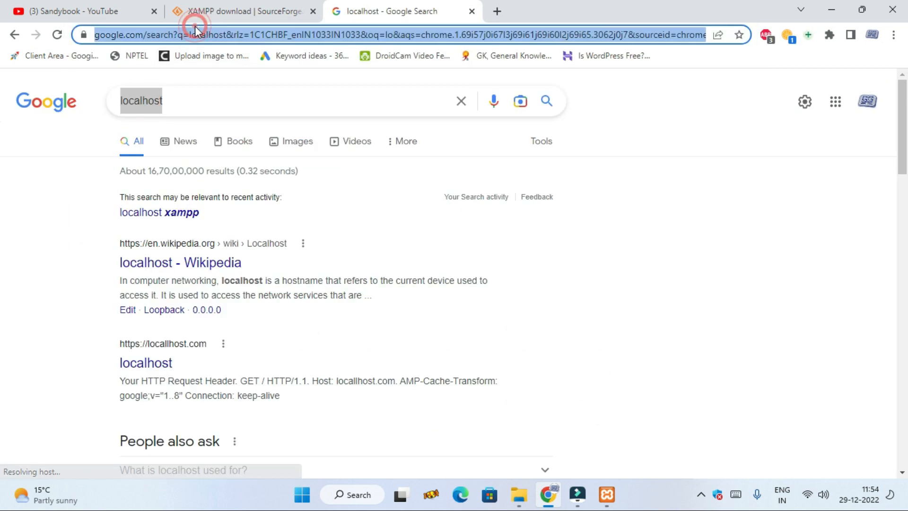
type("localhost")
key("Return")
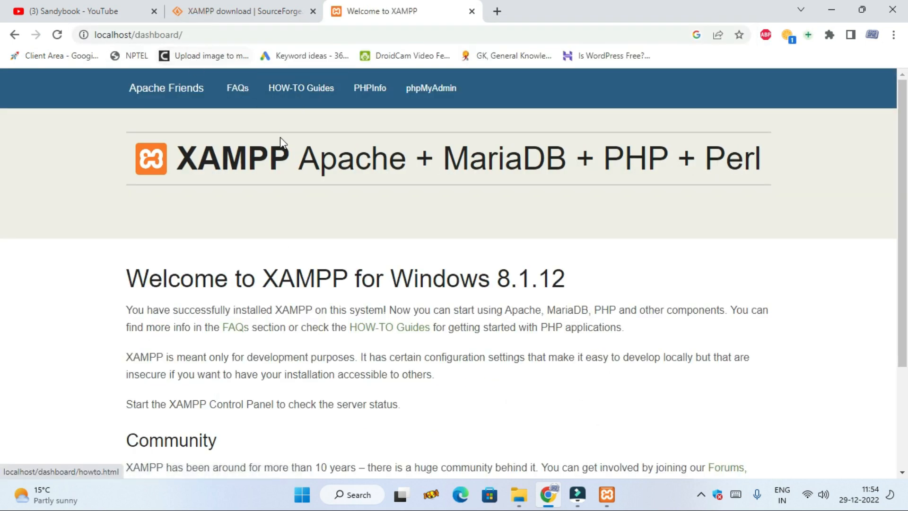
scroll(298, 191, "down", 3)
scroll(364, 220, "up", 3)
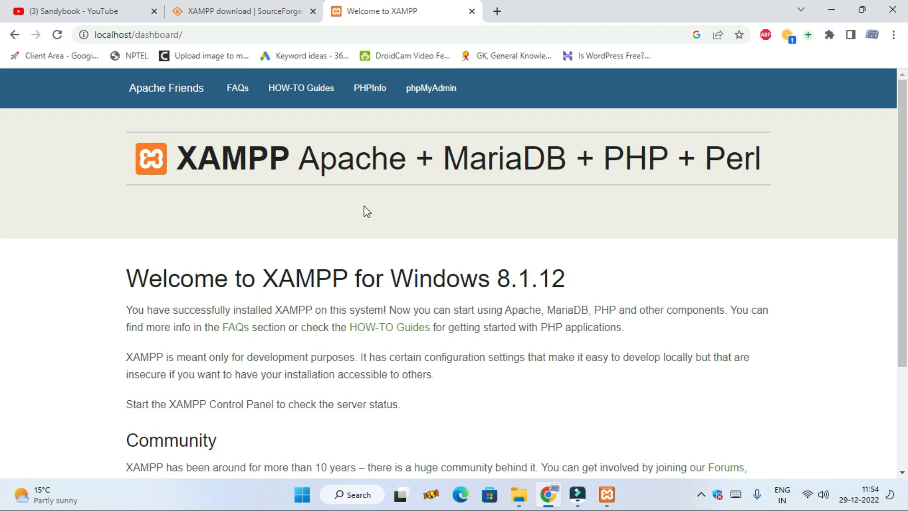
scroll(410, 211, "down", 3)
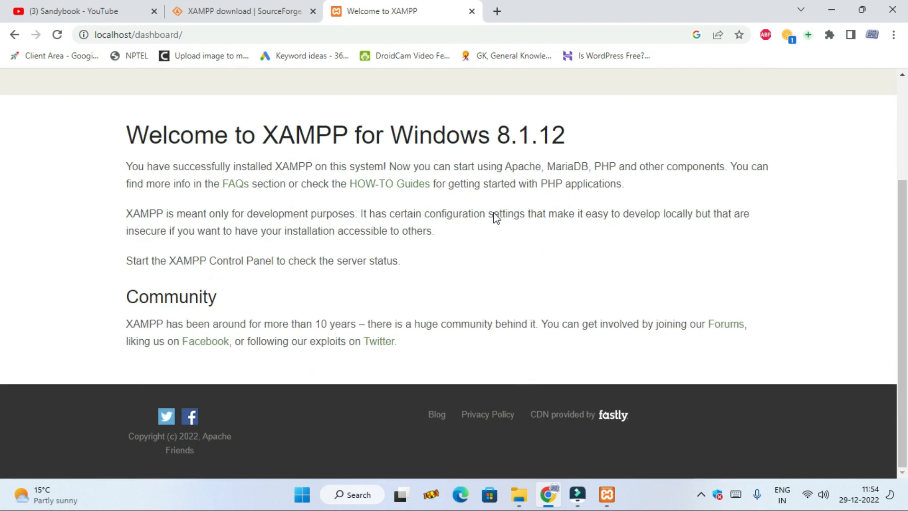
scroll(519, 238, "up", 3)
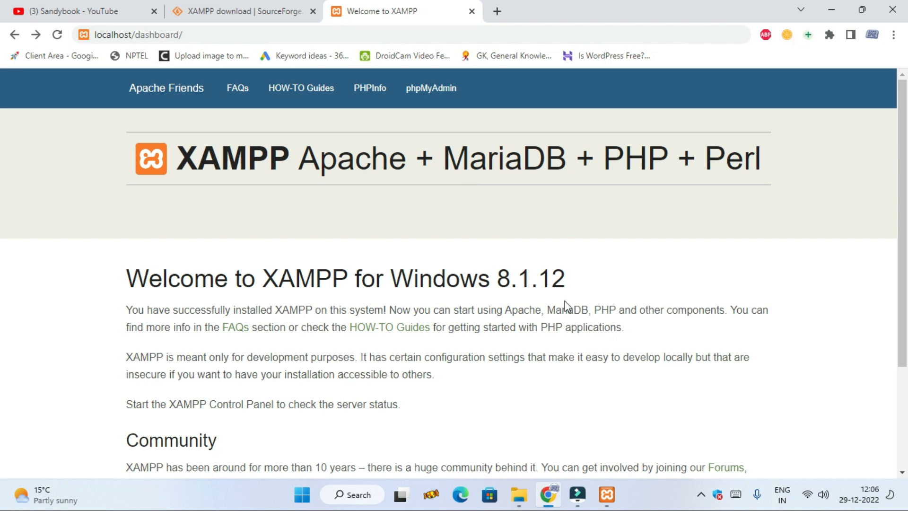
scroll(565, 300, "down", 3)
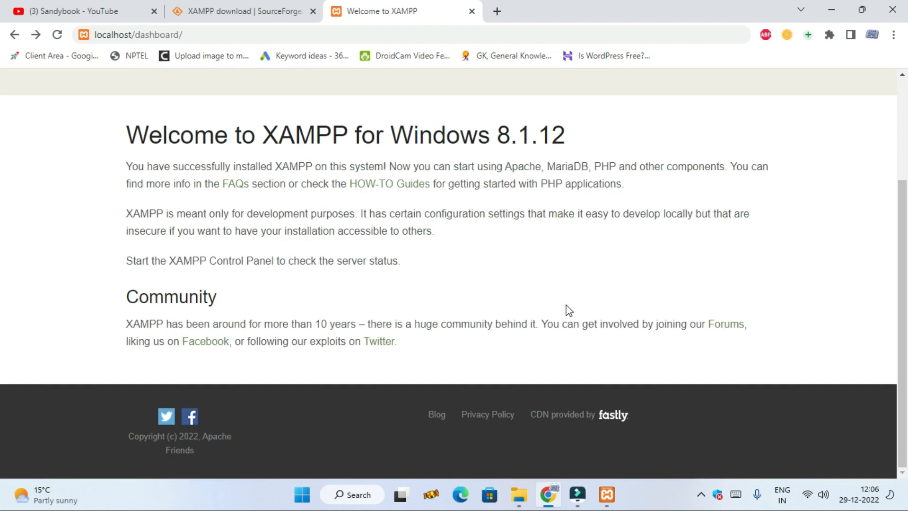
Step: Open phpMyAdmin from the XAMPP dashboard and look through its server overview and database list
scroll(565, 308, "up", 3)
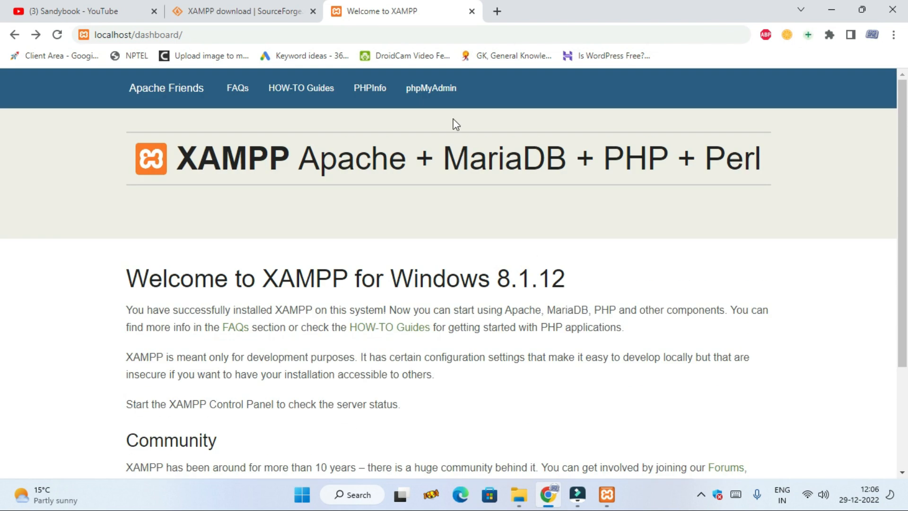
left_click(421, 88)
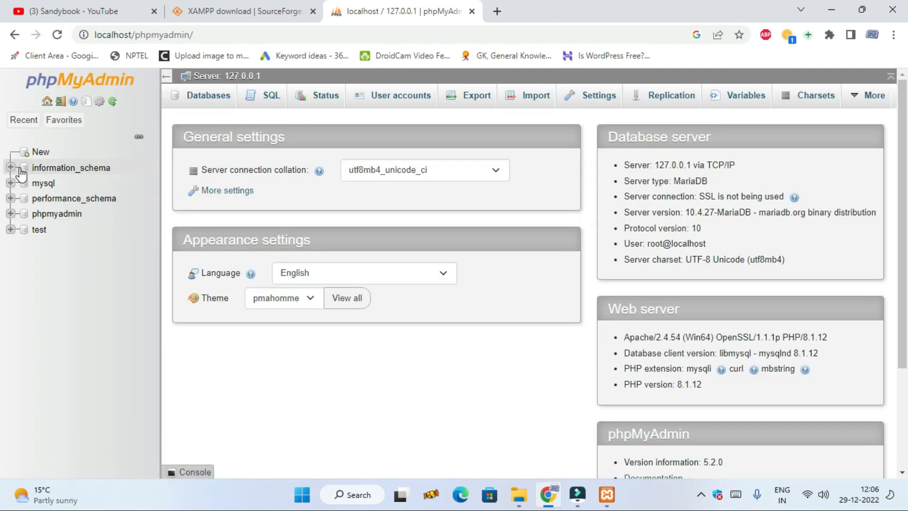
scroll(89, 203, "down", 3)
scroll(84, 220, "up", 3)
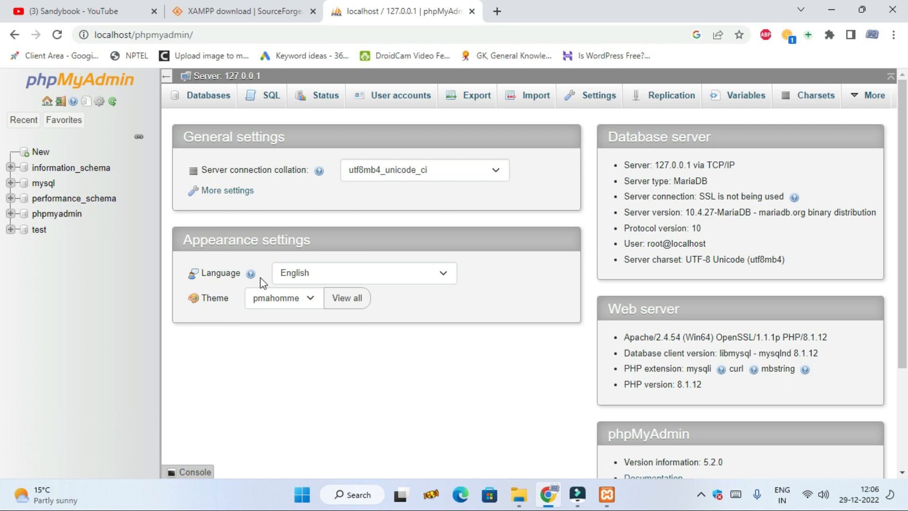
left_click(256, 12)
left_click(378, 11)
Step: Return to the XAMPP dashboard, open PHPInfo and look through the PHP and Apache configuration details
left_click(15, 34)
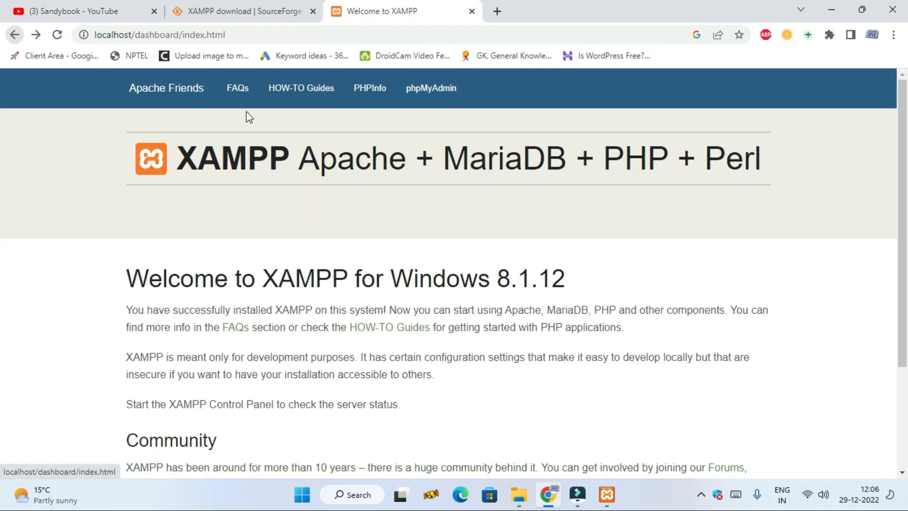
left_click(375, 88)
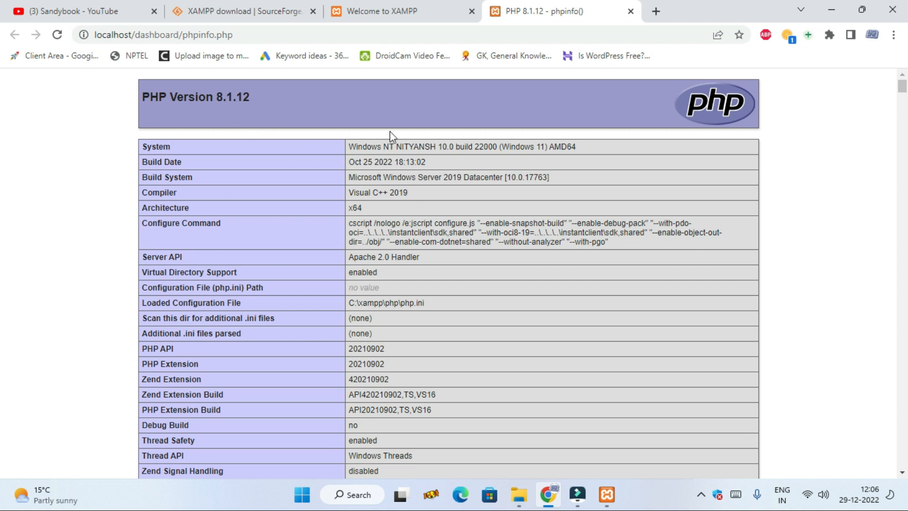
scroll(500, 229, "down", 3)
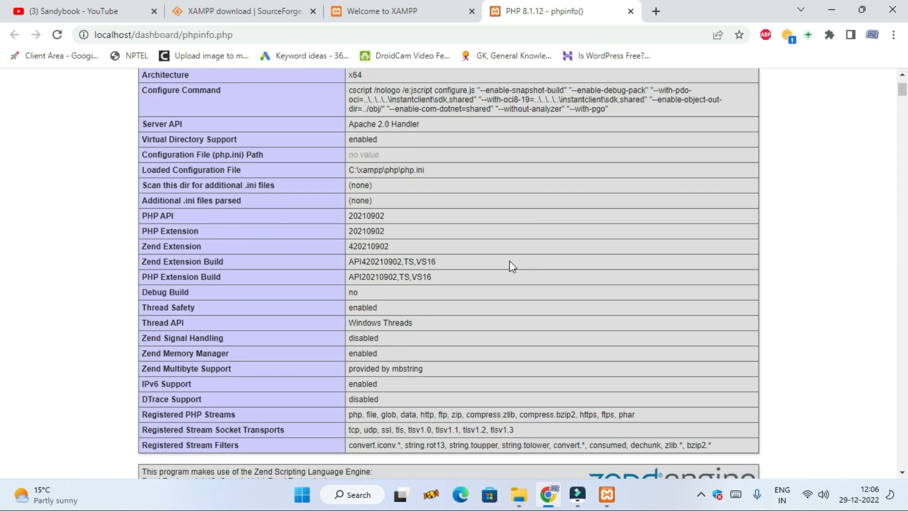
scroll(514, 244, "down", 3)
scroll(517, 246, "down", 3)
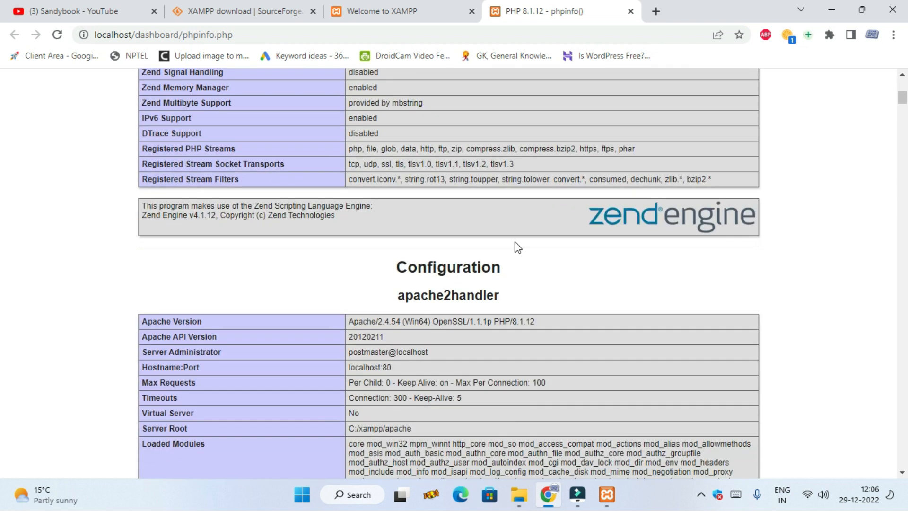
scroll(517, 249, "down", 10)
scroll(516, 249, "up", 20)
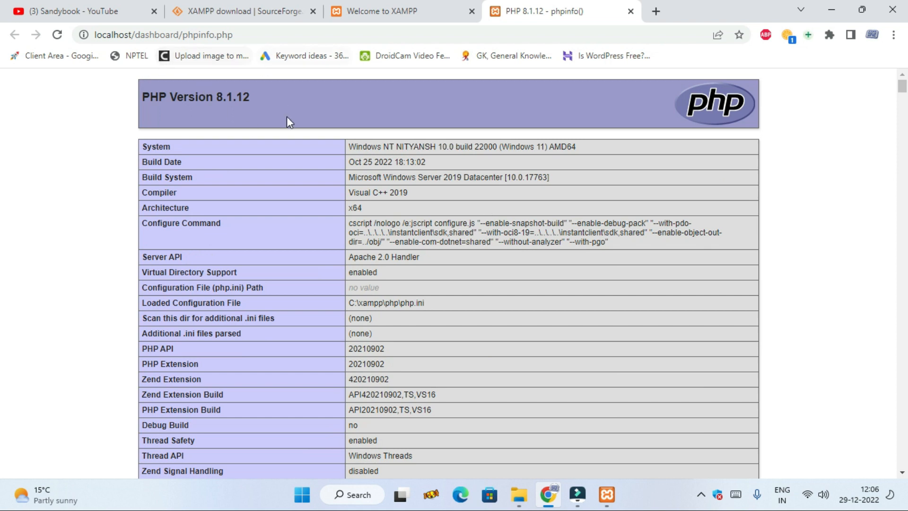
Step: Switch to the XAMPP Control Panel and view Apache's php.ini file and the Control Panel's own configuration, closing each without changes
left_click(605, 494)
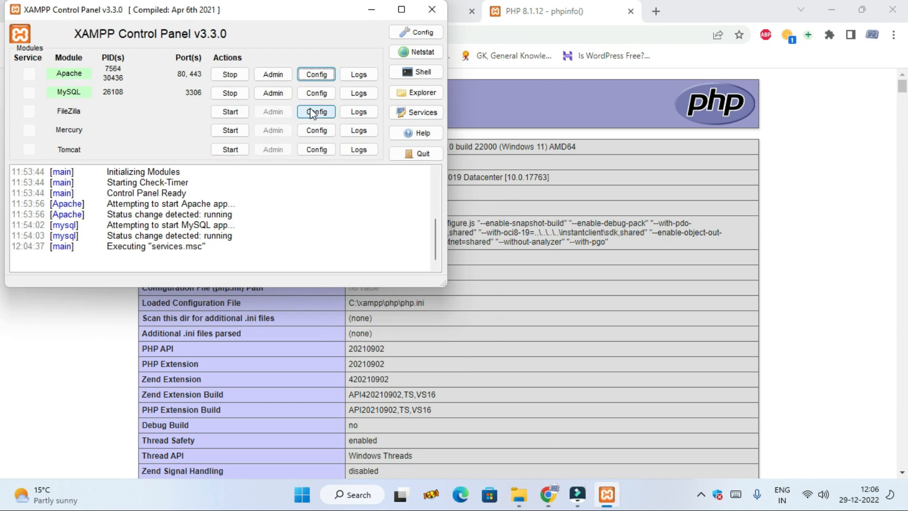
left_click(322, 76)
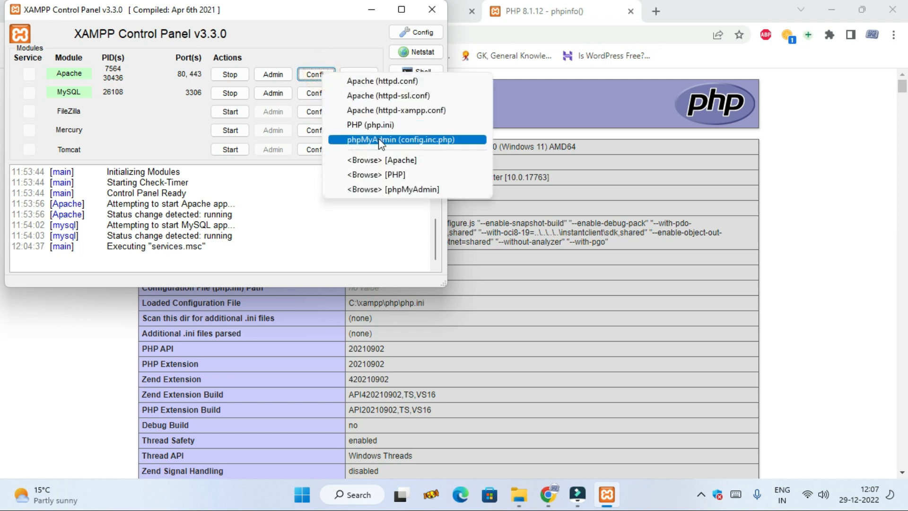
left_click(393, 124)
scroll(399, 209, "down", 20)
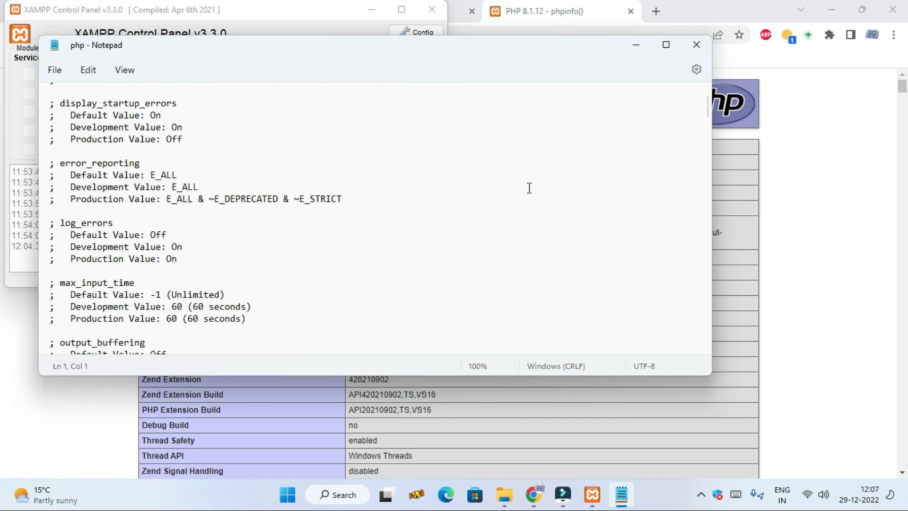
scroll(529, 187, "up", 20)
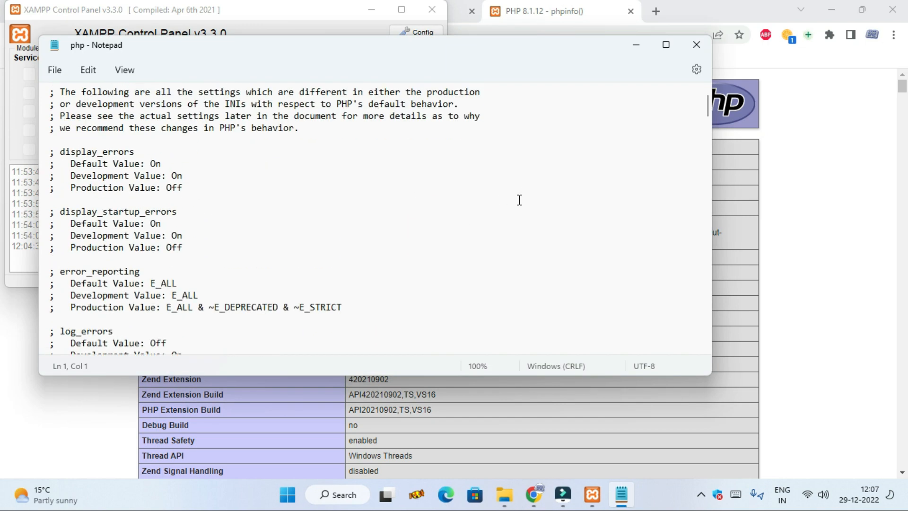
left_click(696, 47)
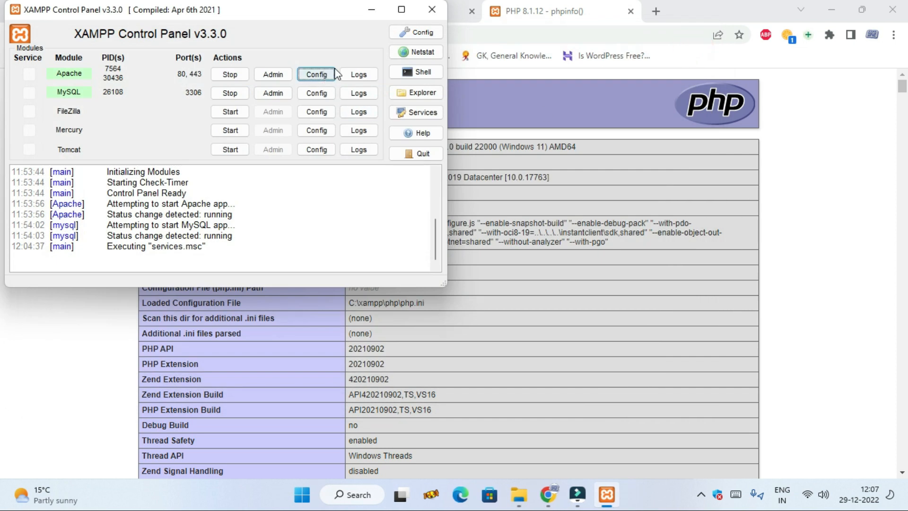
left_click(426, 32)
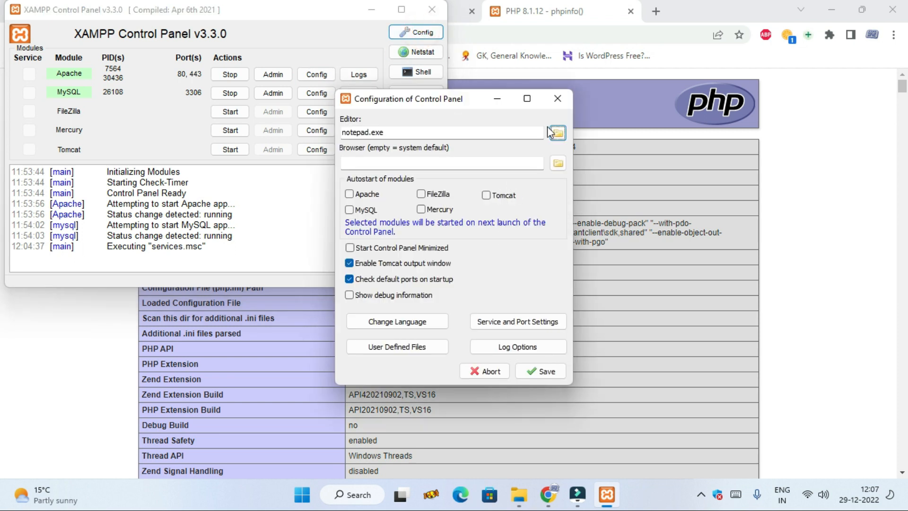
left_click(556, 97)
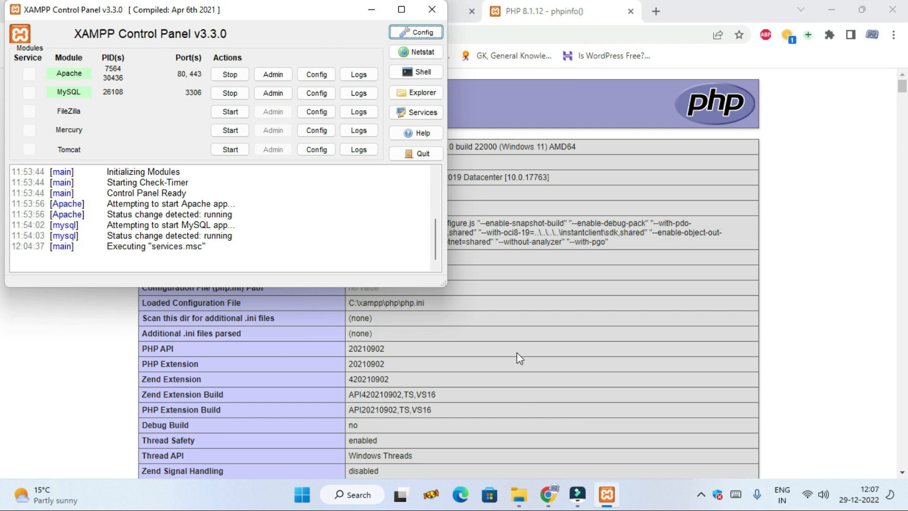
Step: Switch to File Explorer, open the xampp folder on Local Disk (C:) and look through its contents
left_click(526, 495)
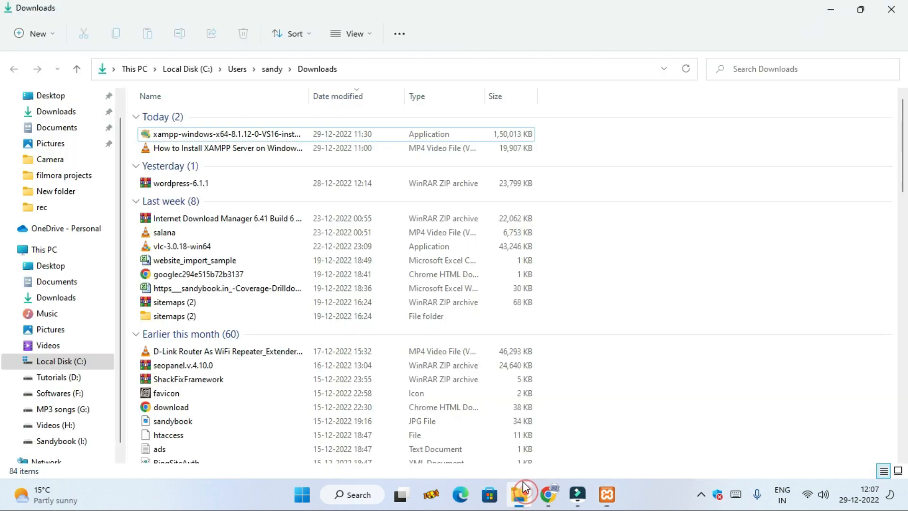
left_click(61, 250)
double_click(217, 226)
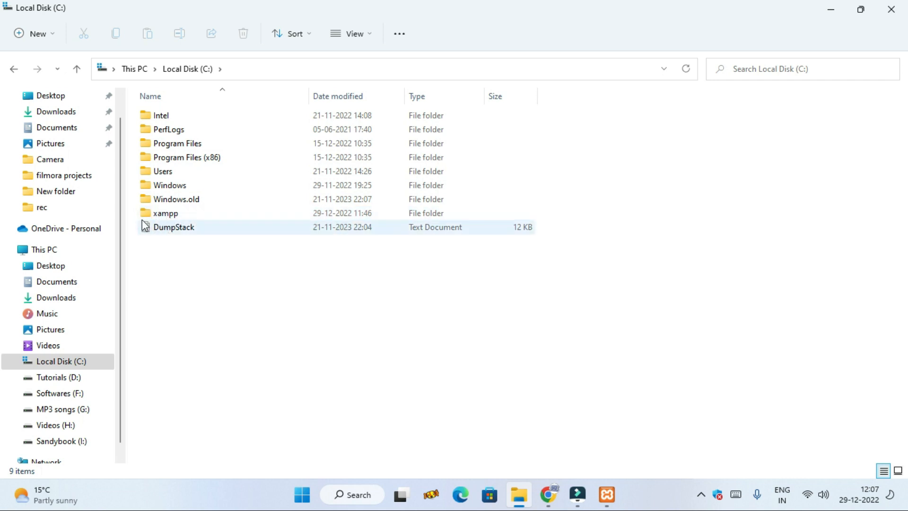
double_click(205, 214)
scroll(284, 284, "down", 2)
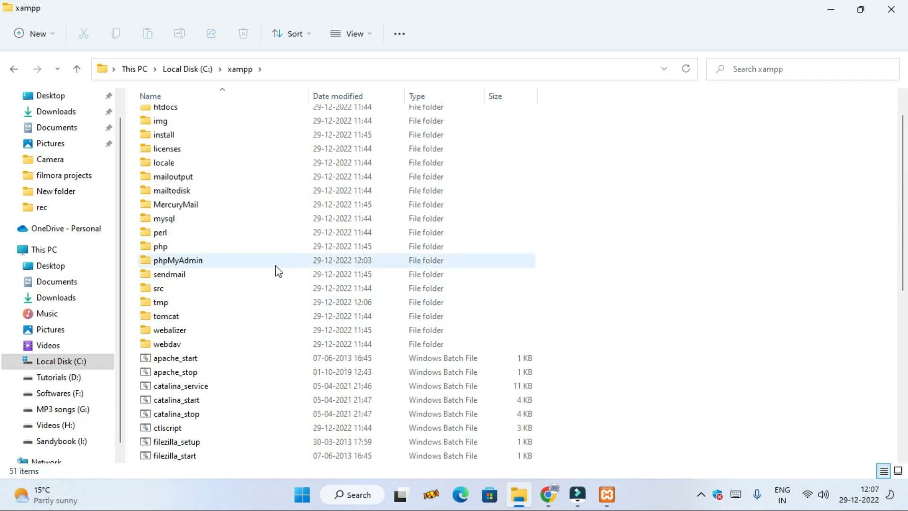
scroll(279, 271, "down", 7)
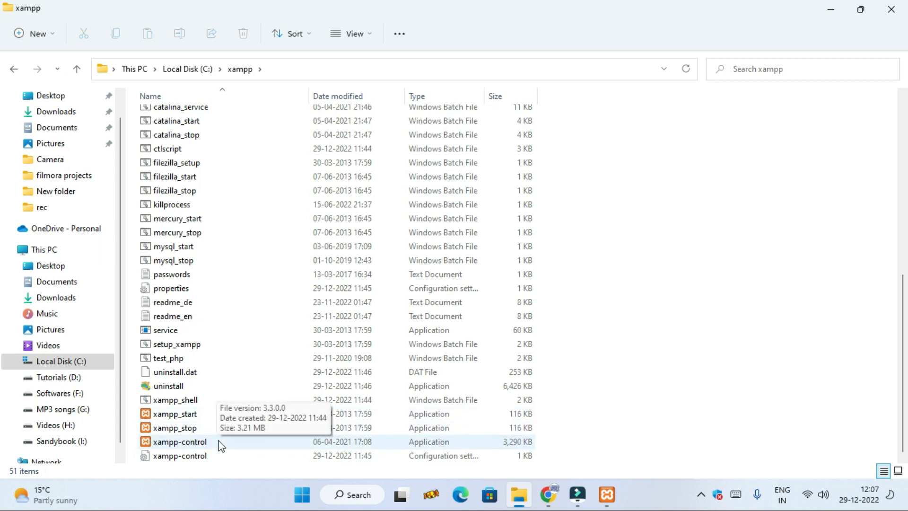
scroll(223, 447, "up", 9)
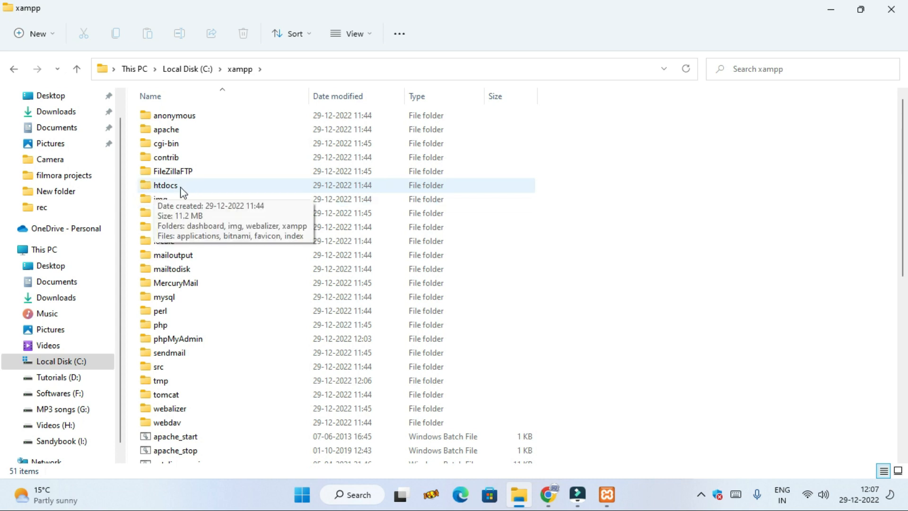
Step: Create a folder named php inside the htdocs folder
double_click(198, 191)
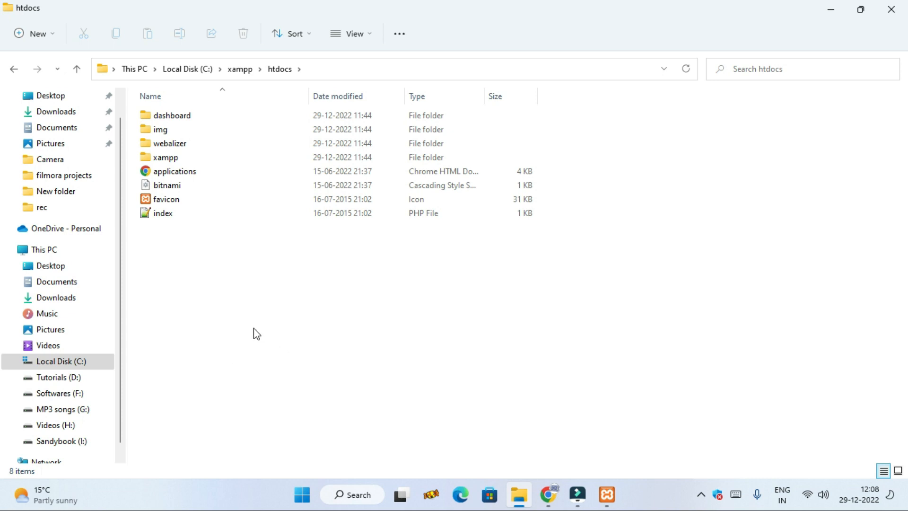
right_click(212, 314)
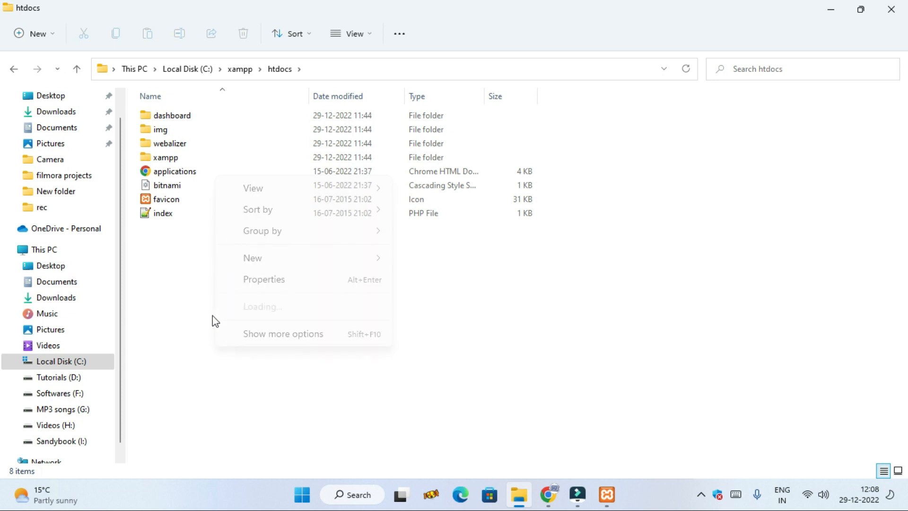
left_click(287, 258)
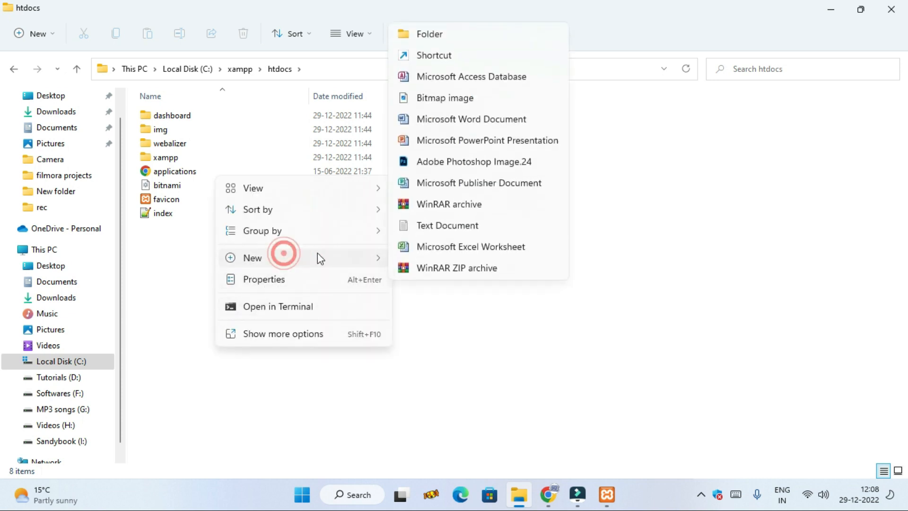
left_click(428, 35)
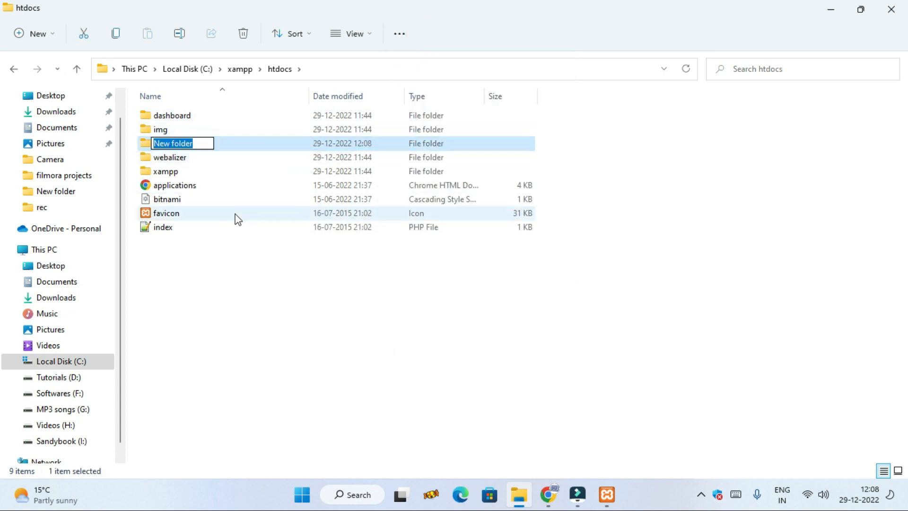
type("php")
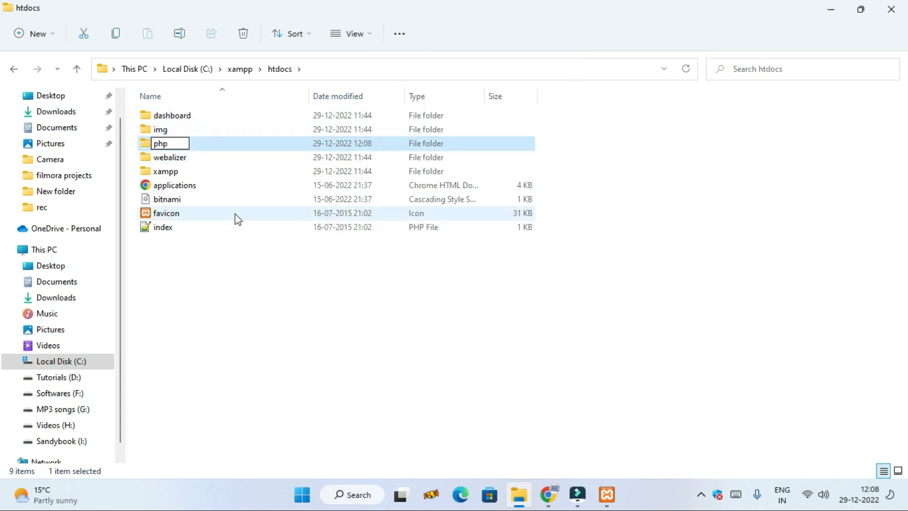
key("Return")
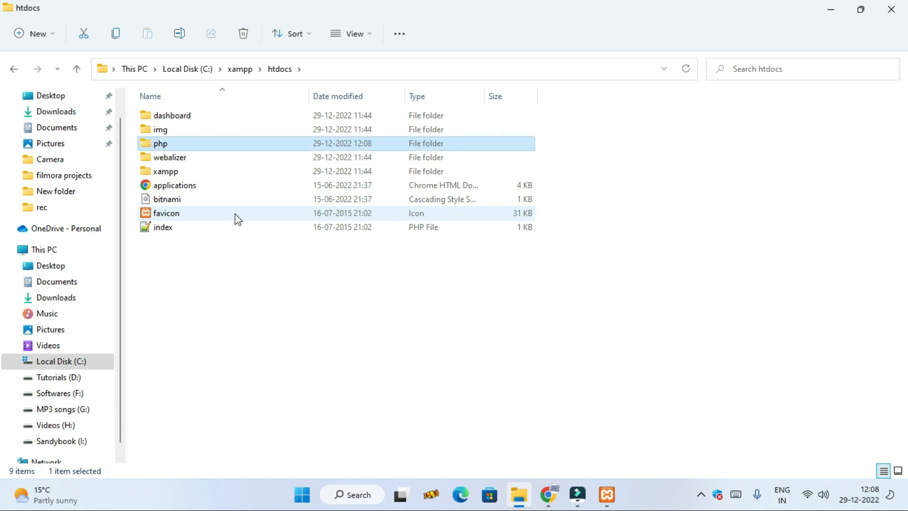
Step: Create a text document with the default name in the php folder and open it in Notepad
double_click(207, 145)
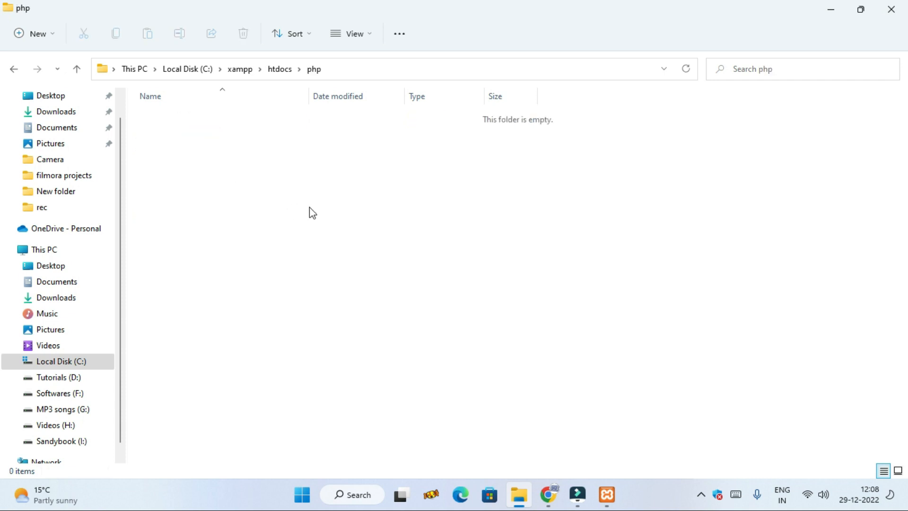
right_click(348, 242)
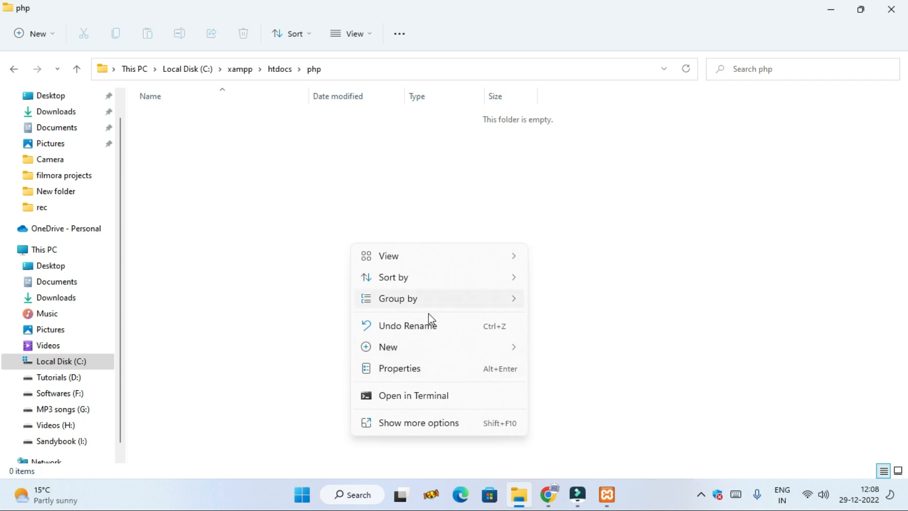
mouse_move(430, 353)
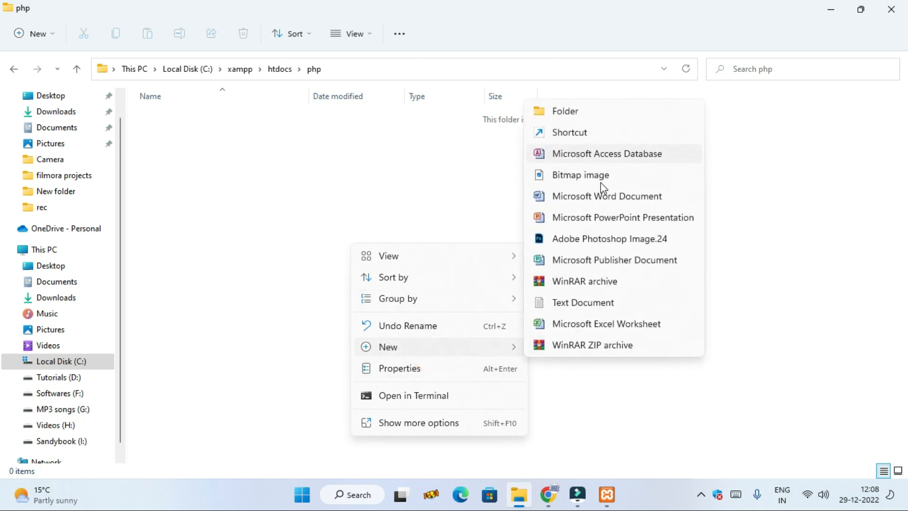
left_click(597, 307)
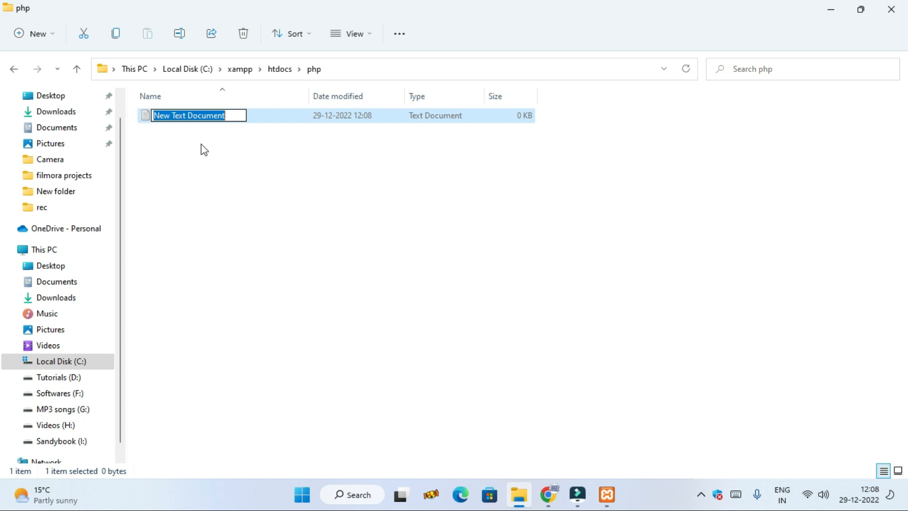
left_click(250, 116)
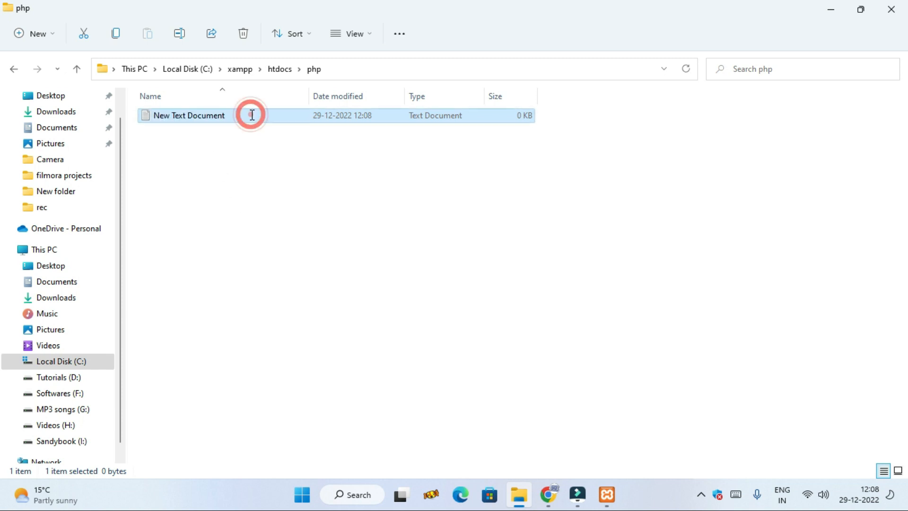
double_click(252, 115)
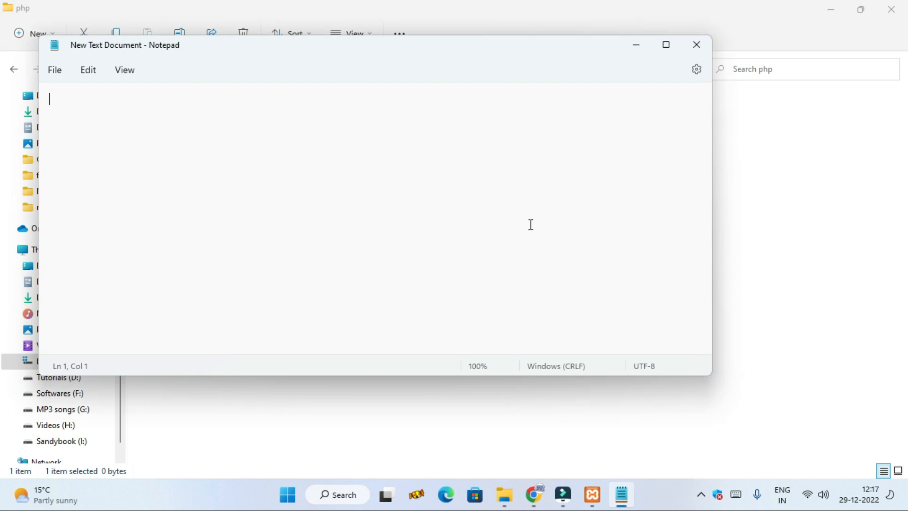
Step: Start the HTML page in the empty text document with the DOCTYPE html declaration and opening html, body and h1 tags
left_click(392, 55)
left_click_drag(402, 47, 480, 55)
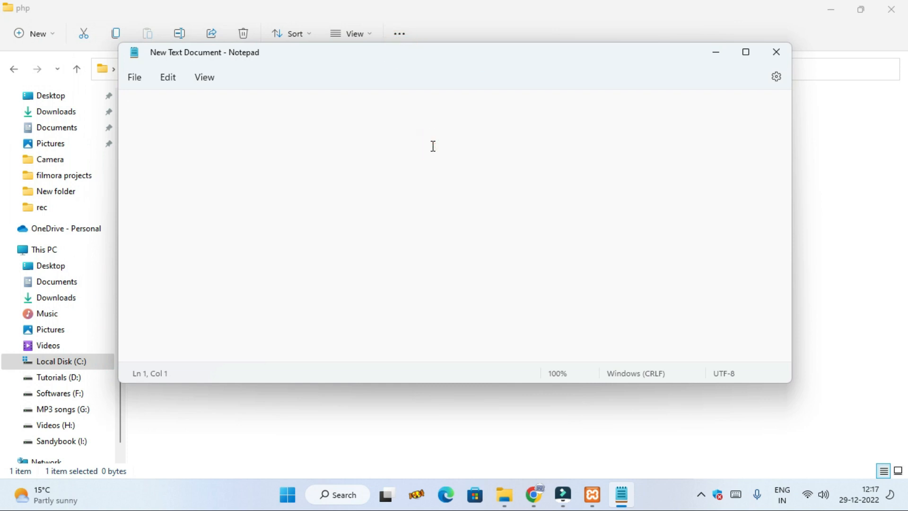
type("<")
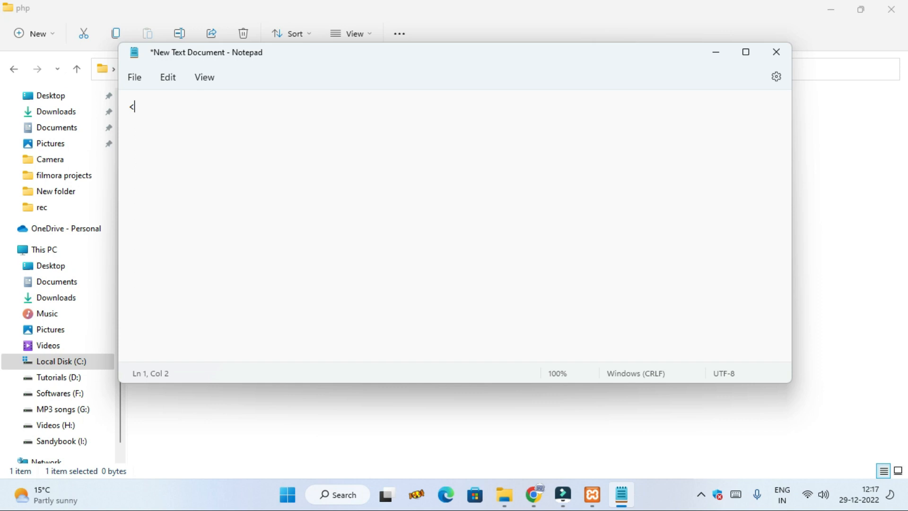
type("!D")
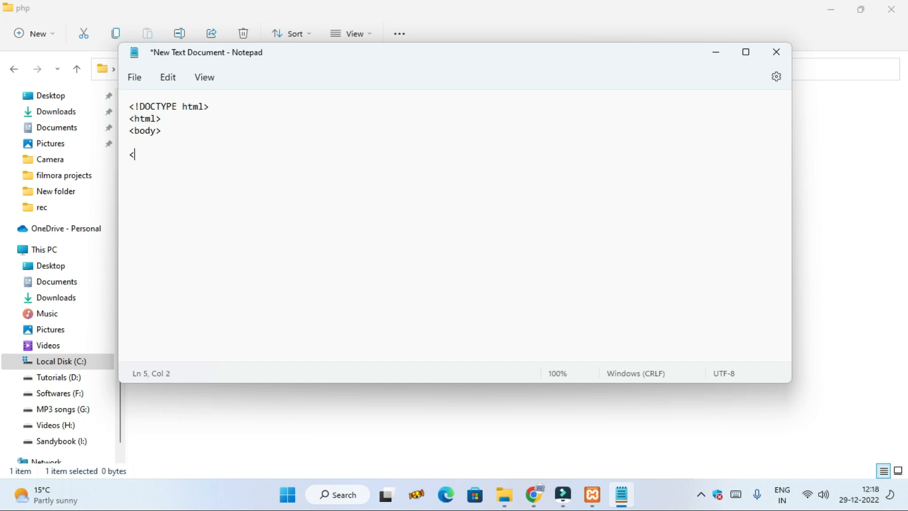
type("h1")
type("> M")
type("y F")
type("irst progra")
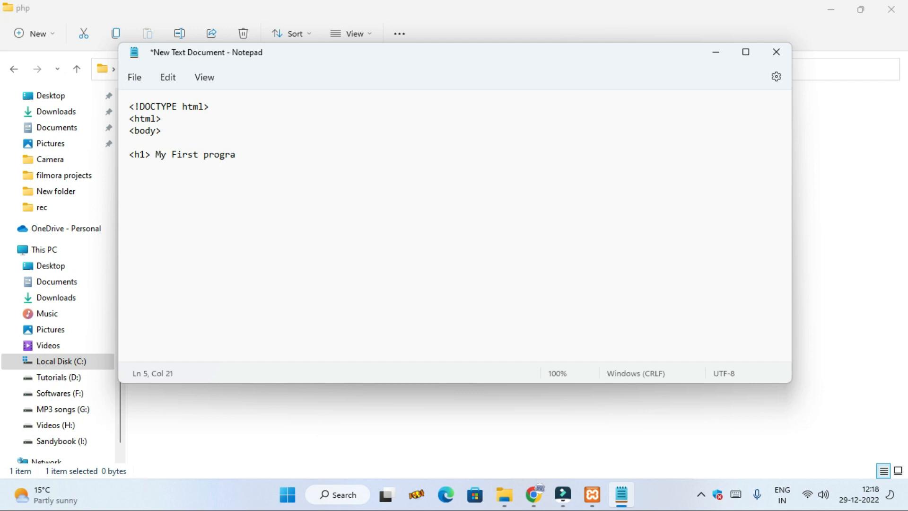
type("m")
type("</")
type("h")
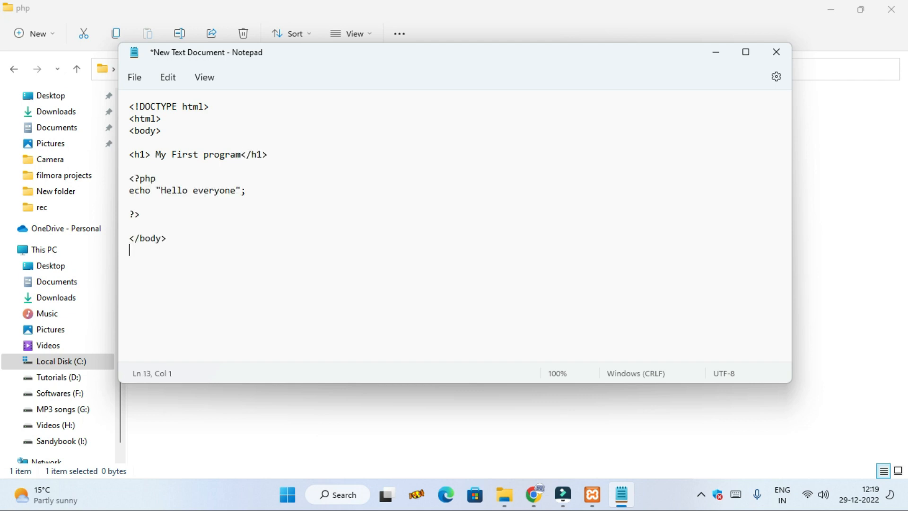
Step: Complete the page with the heading "My First program", a PHP block echoing "Hello everyone", and the closing h1, body and html tags
type("<")
type("/html>")
Step: Save the document under the new name first.php in the htdocs\php folder and close Notepad
left_click(131, 79)
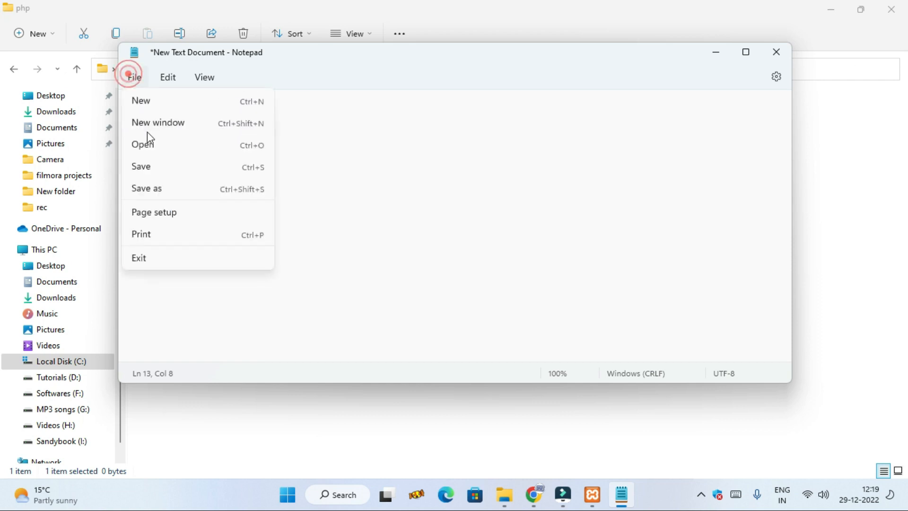
left_click(167, 193)
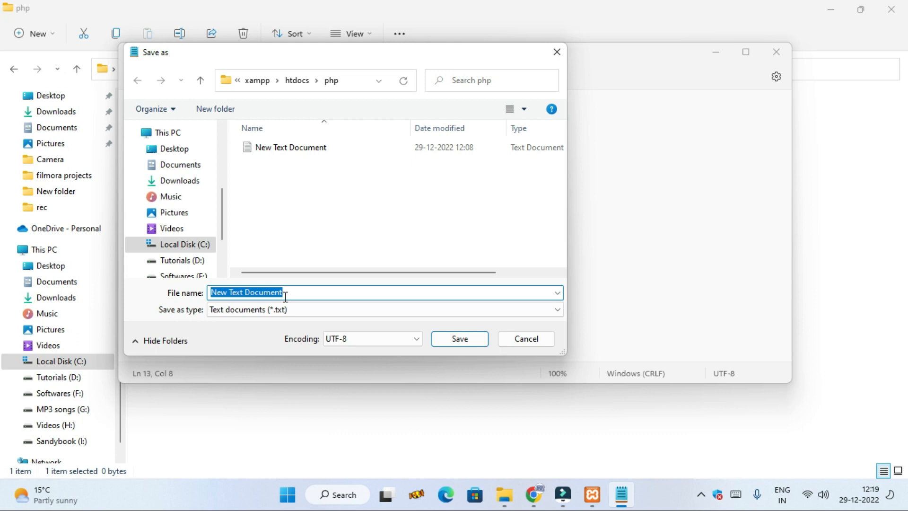
type("firs")
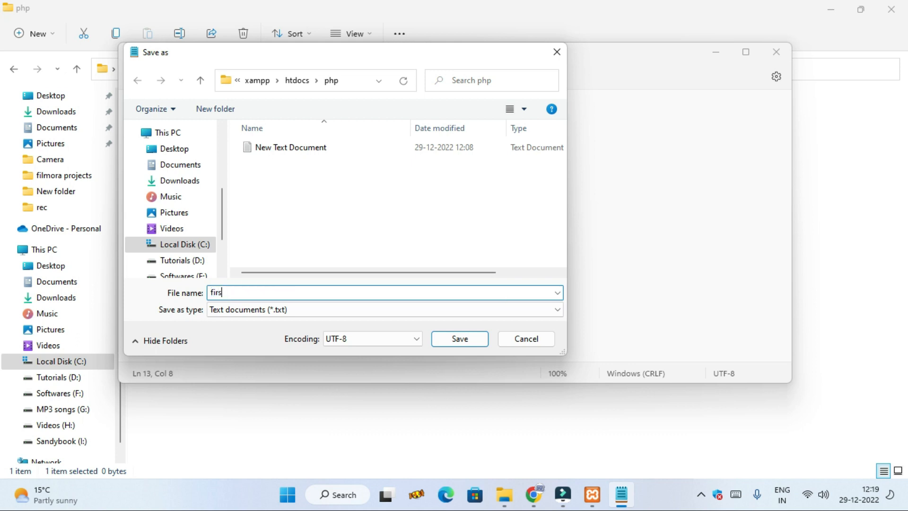
type("t.php")
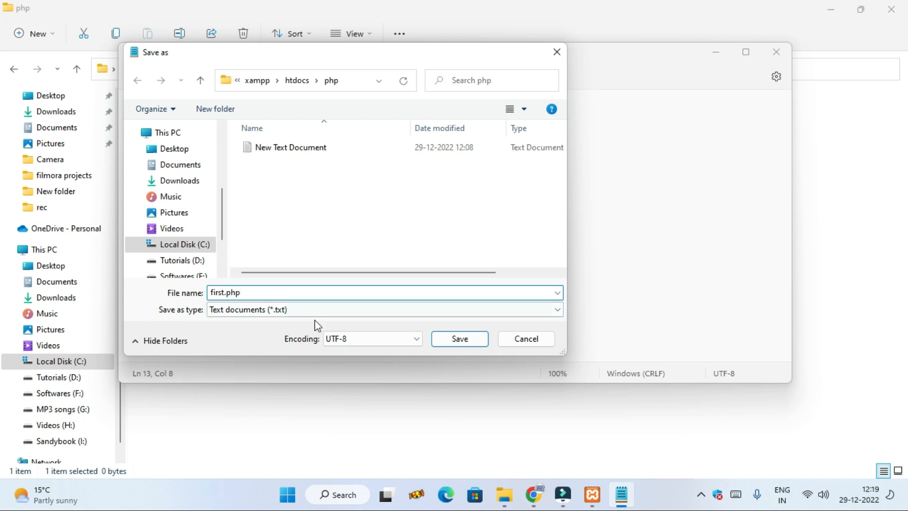
left_click(434, 339)
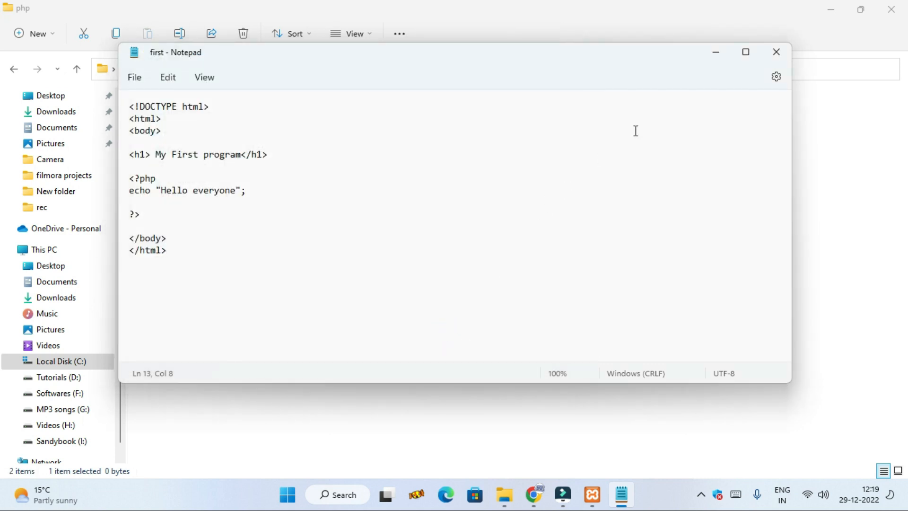
left_click(777, 52)
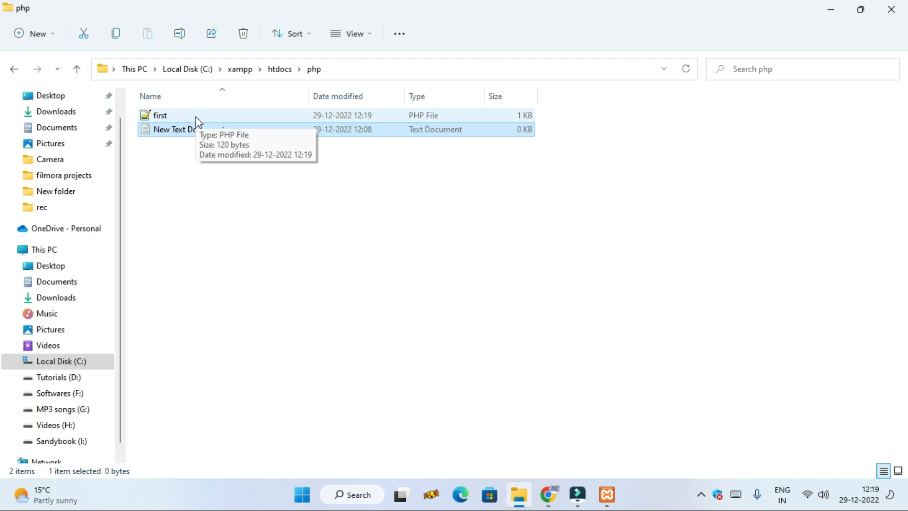
Step: Switch to Chrome, load localhost/php/first.php and check the page's output
left_click(548, 495)
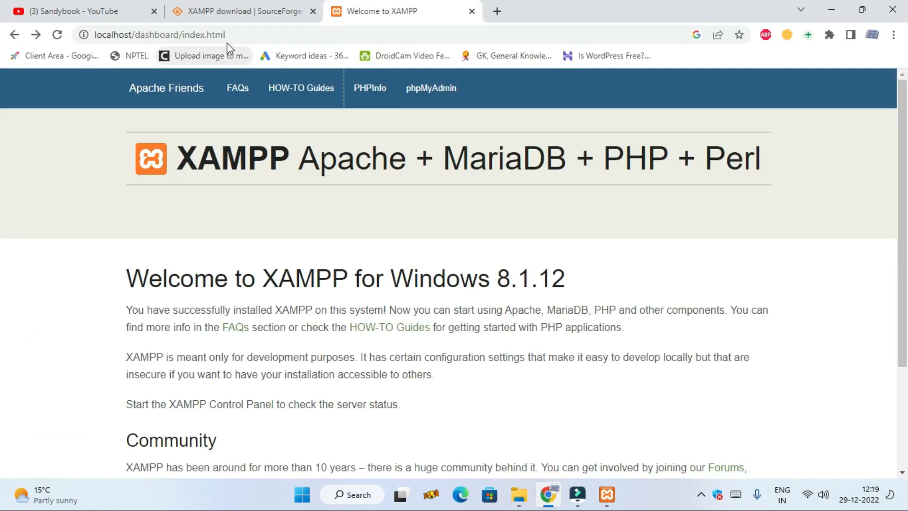
left_click(136, 35)
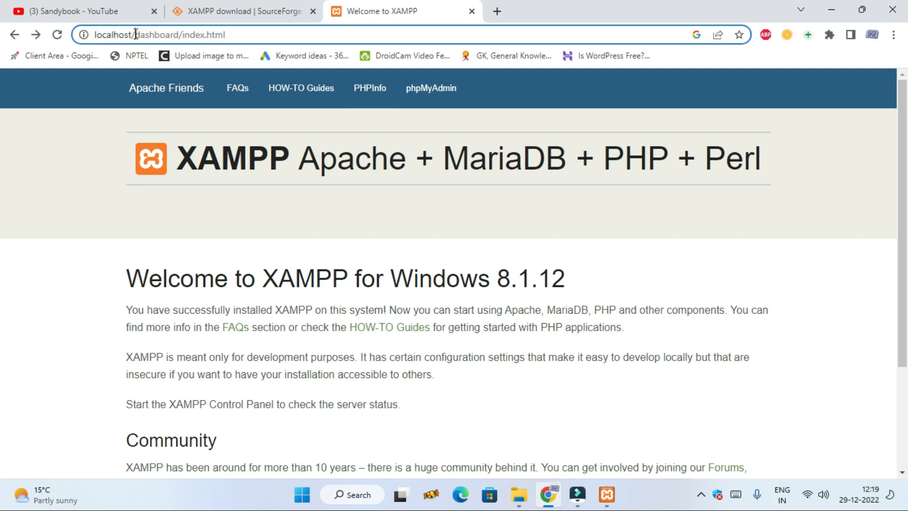
left_click_drag(147, 34, 275, 33)
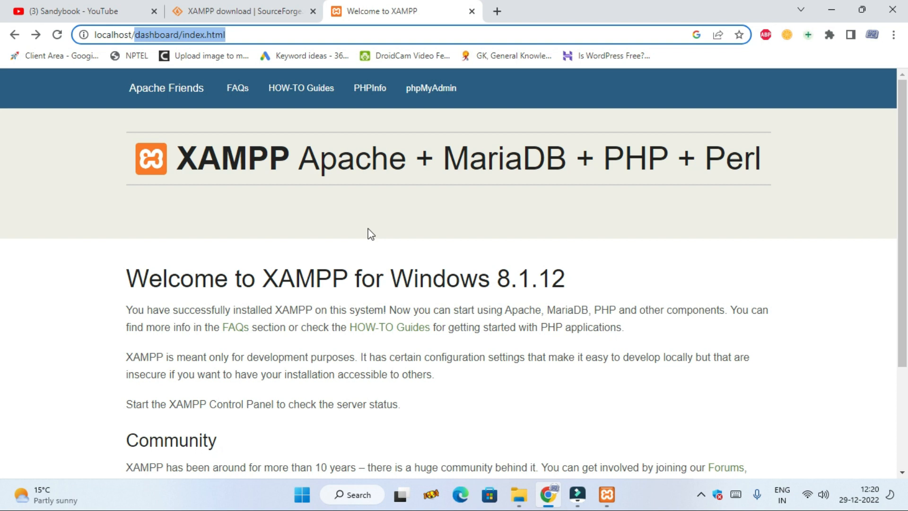
key("BackSpace")
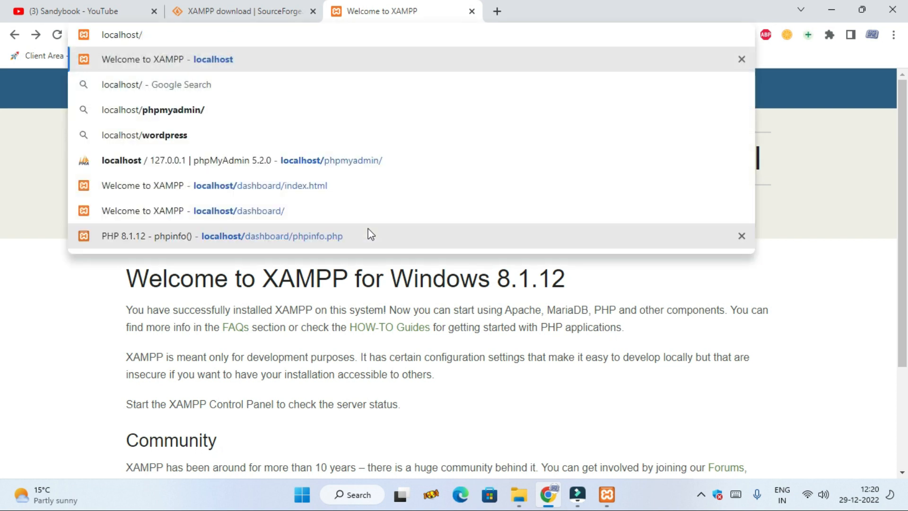
type("php")
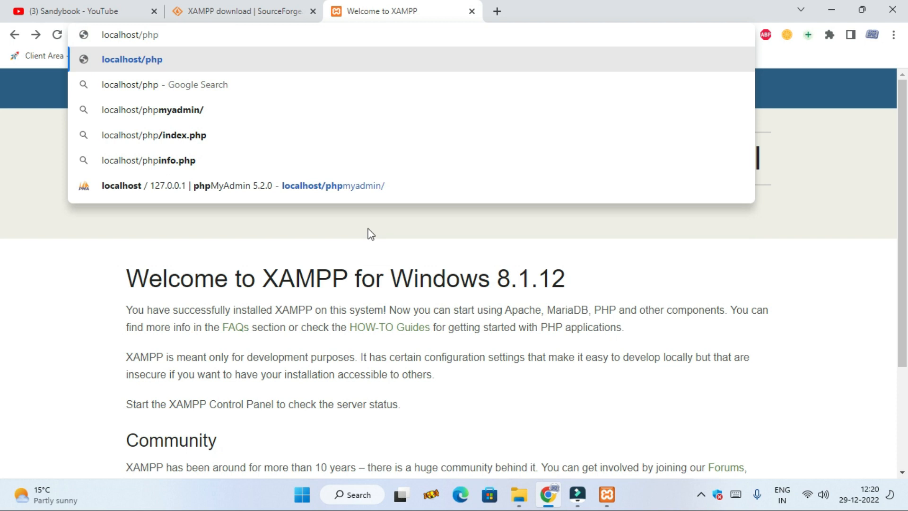
type("/")
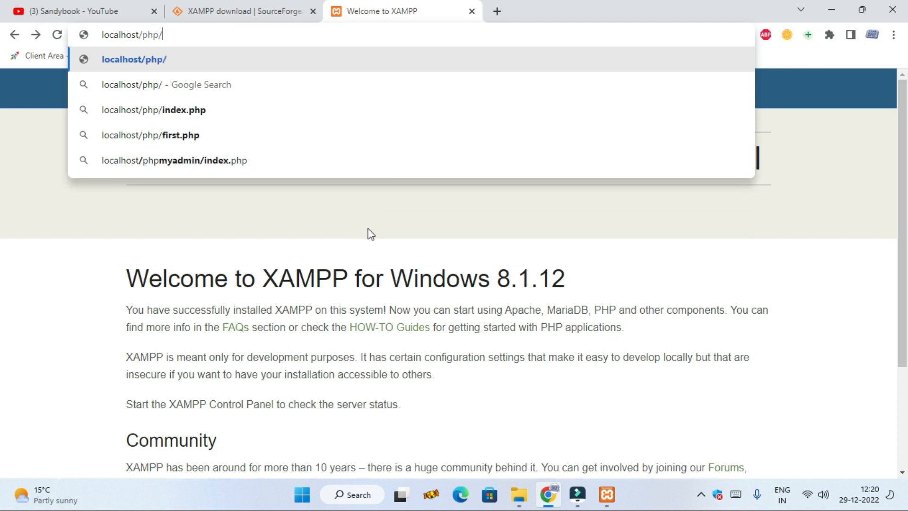
type("first")
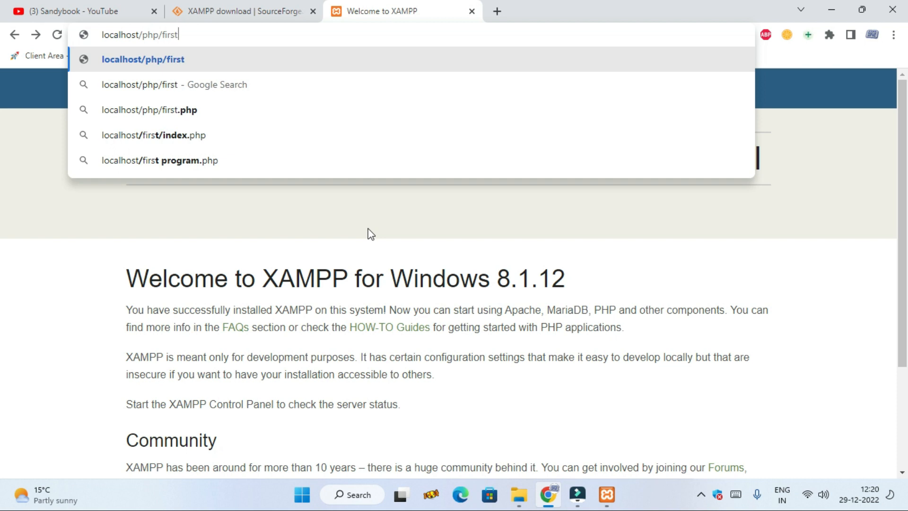
type(".php")
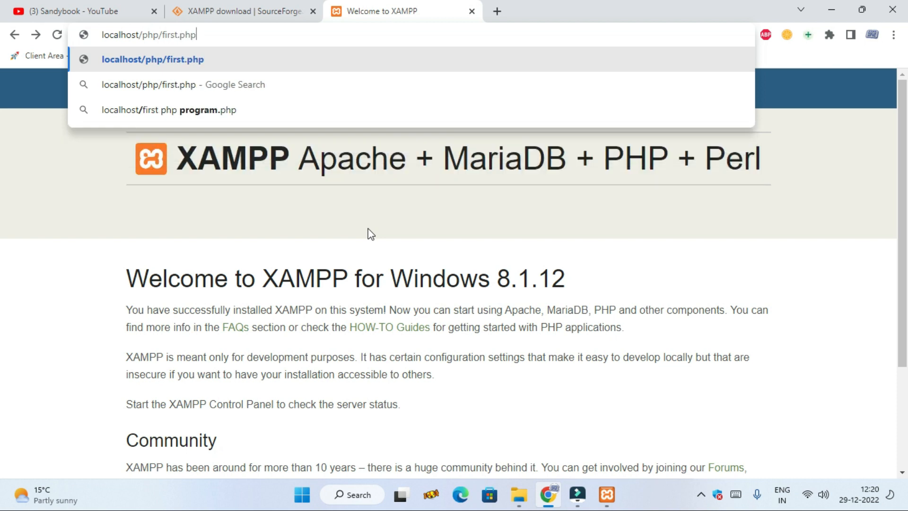
key("Return")
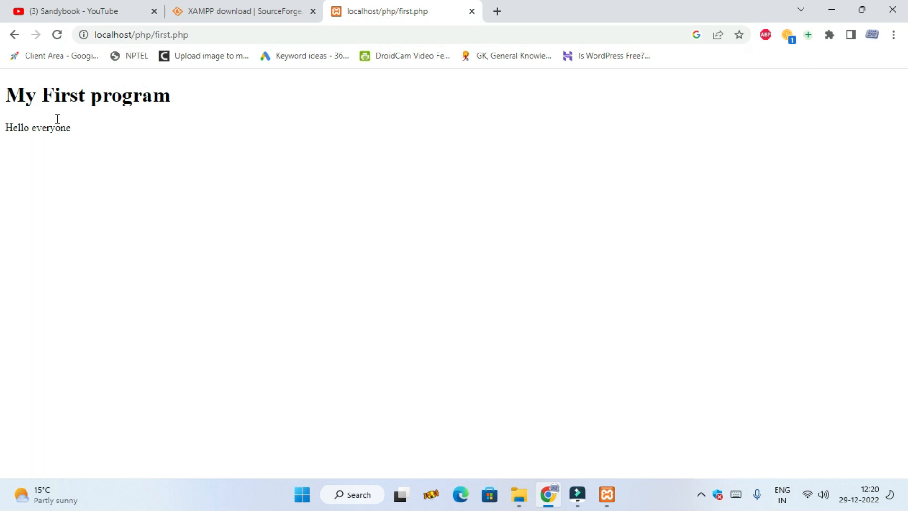
left_click_drag(5, 103, 187, 137)
left_click(188, 137)
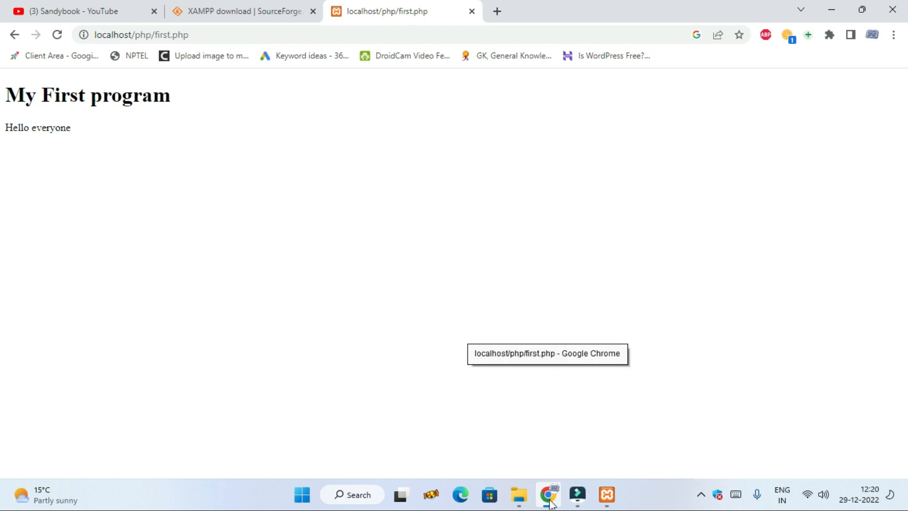
Step: Switch to File Explorer and open first.php from the htdocs\php folder in Notepad++
mouse_move(608, 495)
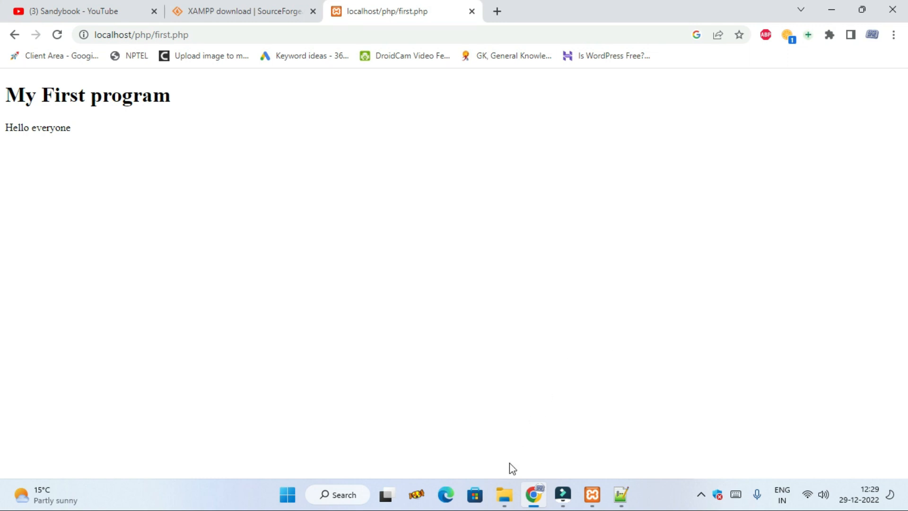
left_click(504, 494)
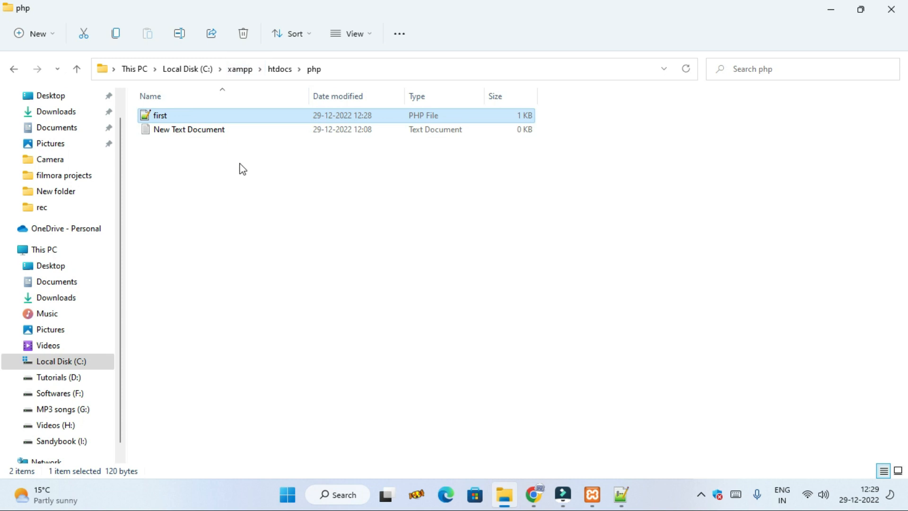
left_click(283, 71)
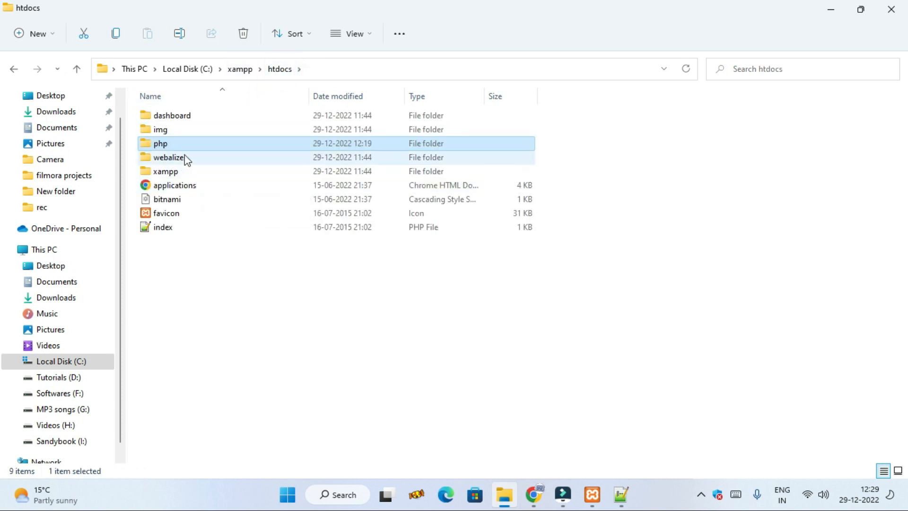
double_click(193, 143)
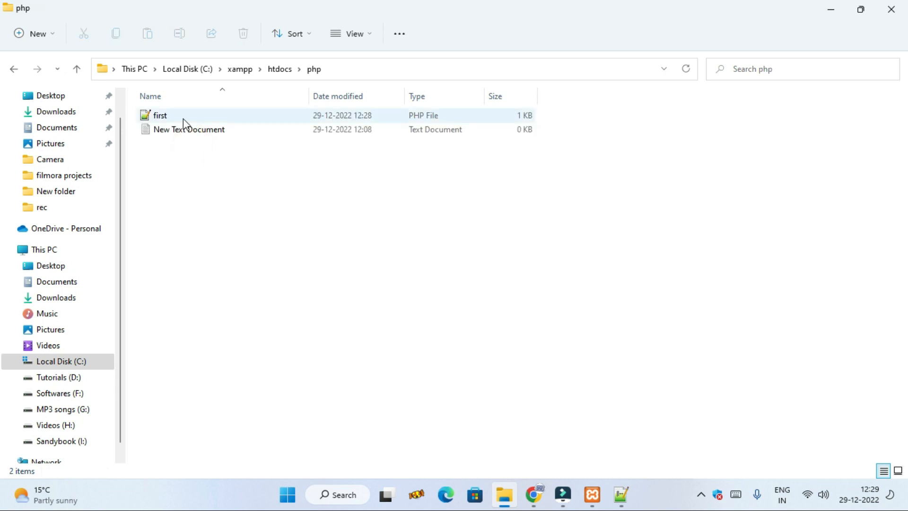
double_click(209, 118)
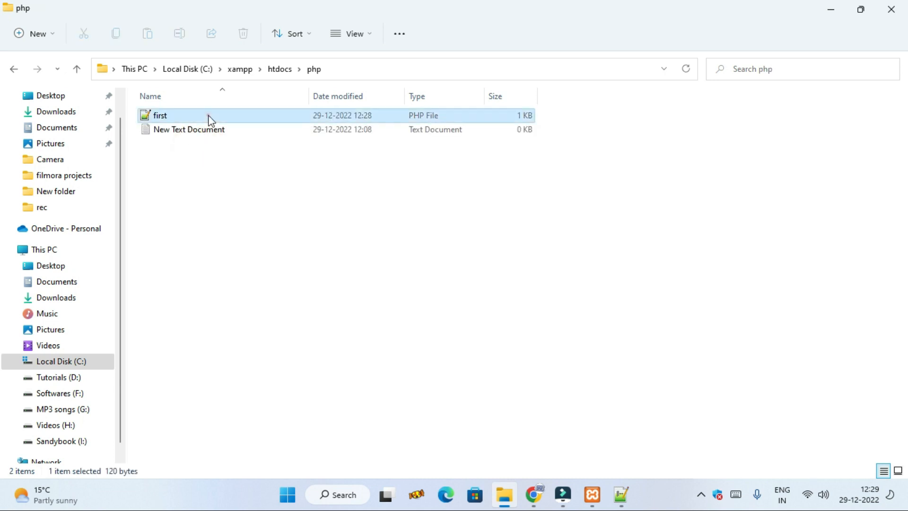
left_click(157, 265)
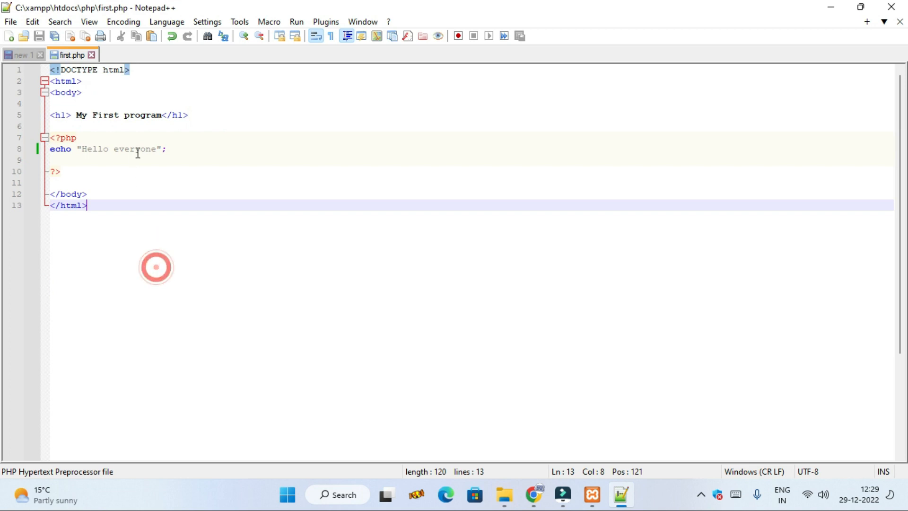
Step: Change the h1 heading text in first.php to "My Request"
left_click(164, 118)
left_click_drag(163, 118, 93, 117)
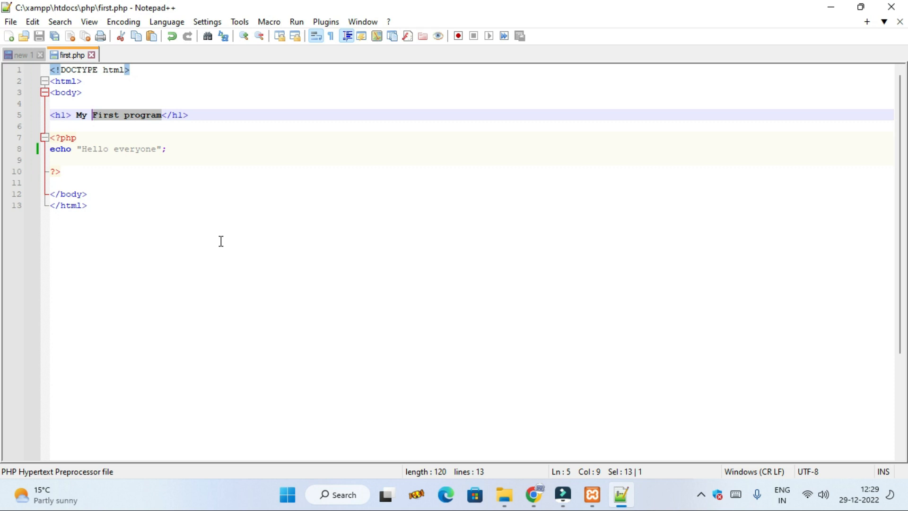
type("Requw")
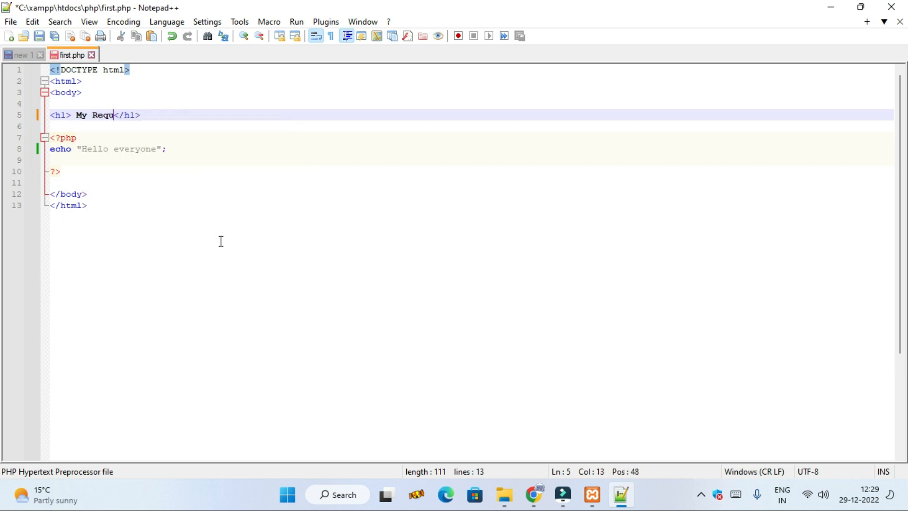
type("st")
left_click(116, 113)
key("BackSpace")
type("e")
Step: Replace the echoed text with "Pleace LIke , share and Subscribe my channel" and save first.php
left_click_drag(156, 149, 83, 150)
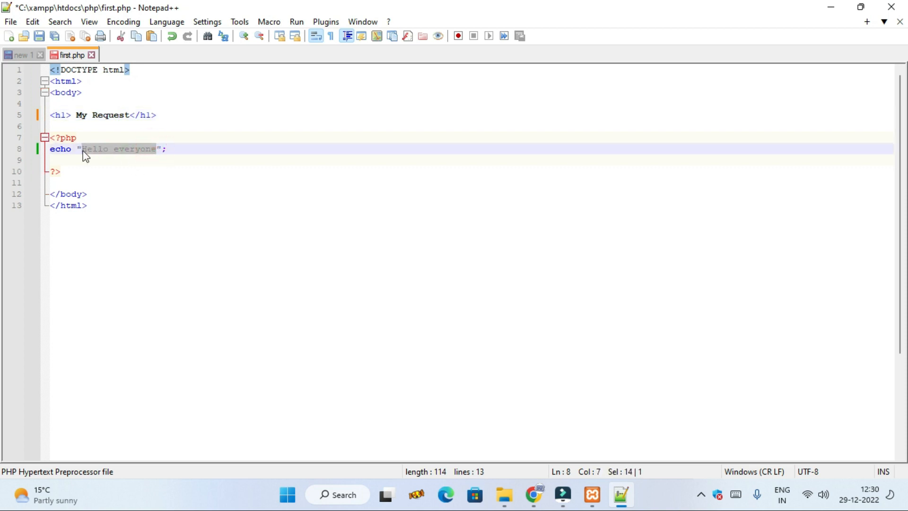
type("Pleace ")
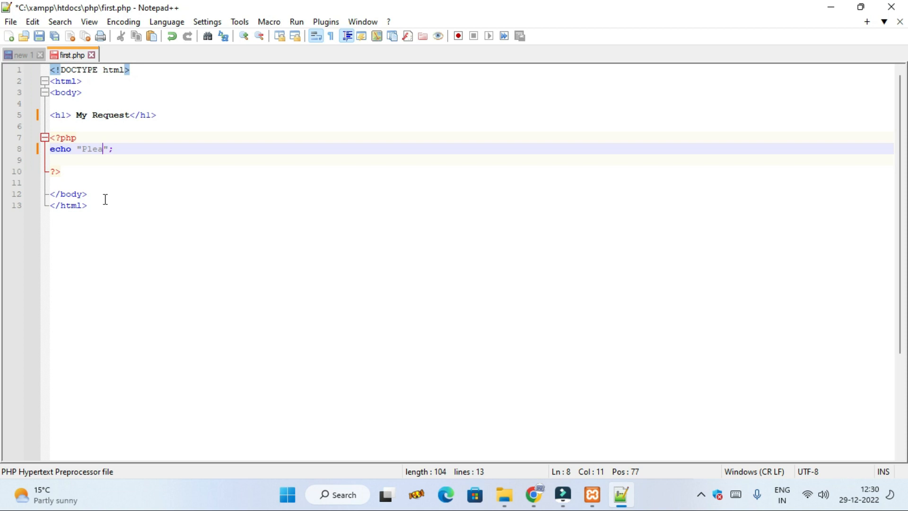
type(" LIke , share and ")
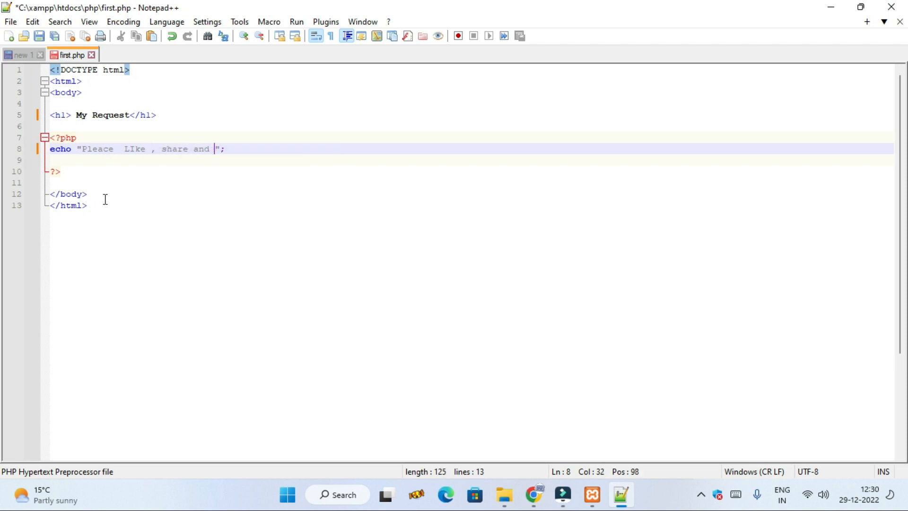
type("Su")
type("bscri")
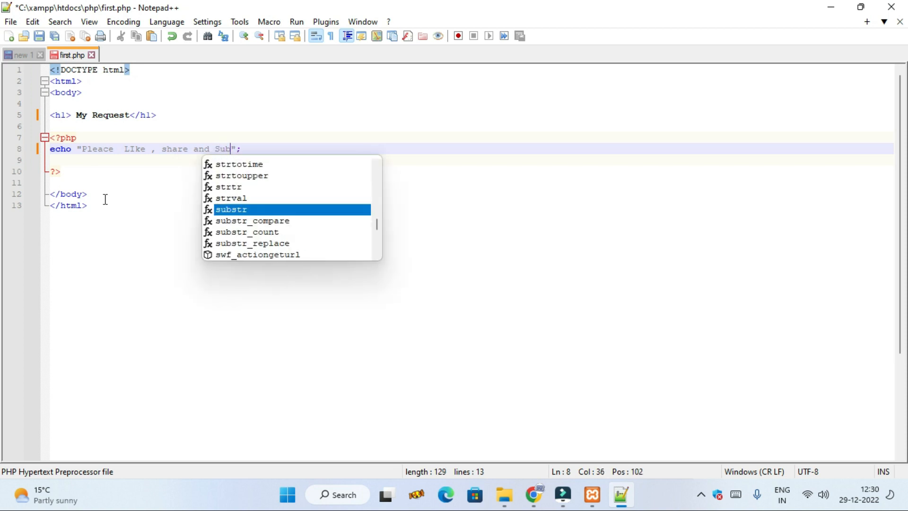
type("be ")
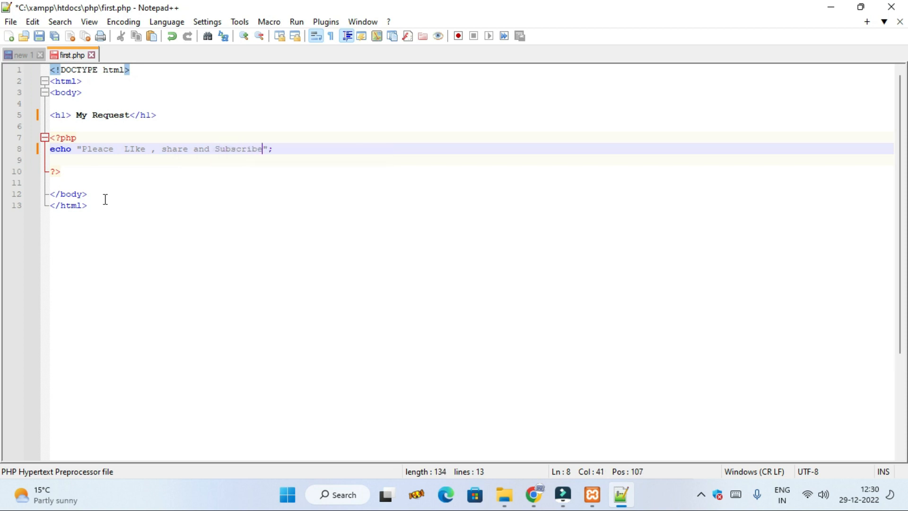
type("my cha")
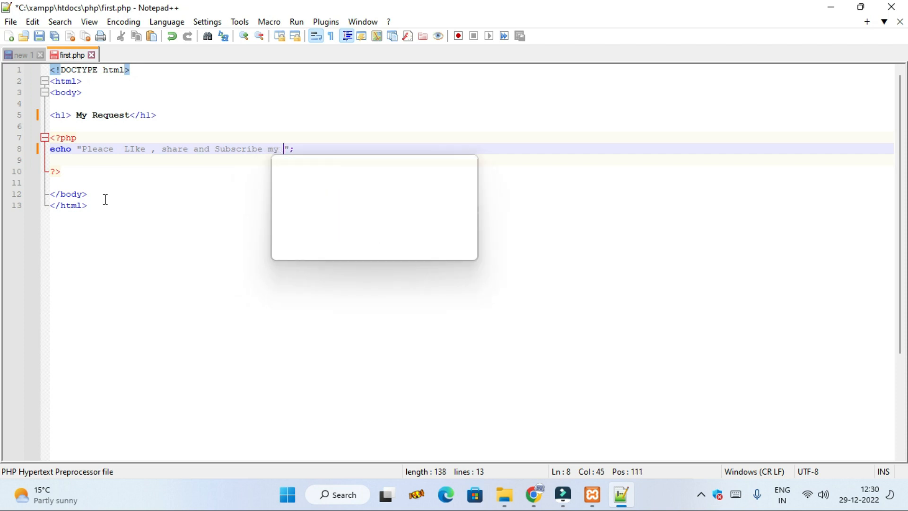
type("nnel")
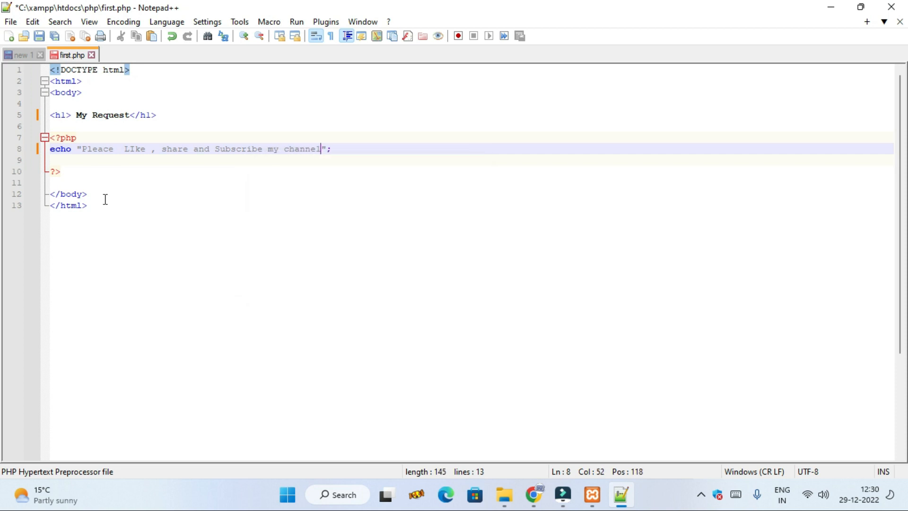
left_click(40, 36)
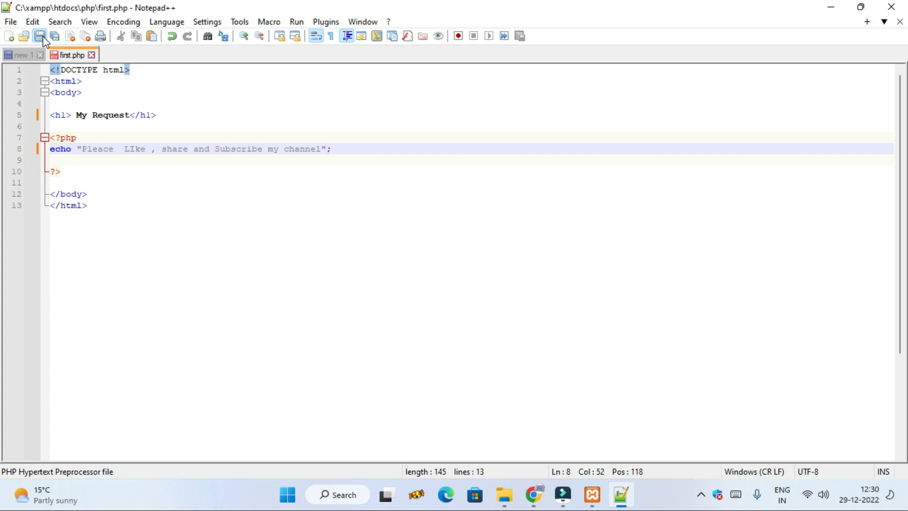
Step: Switch to Chrome, reload localhost/php/first.php and check the edited heading and message
left_click(532, 500)
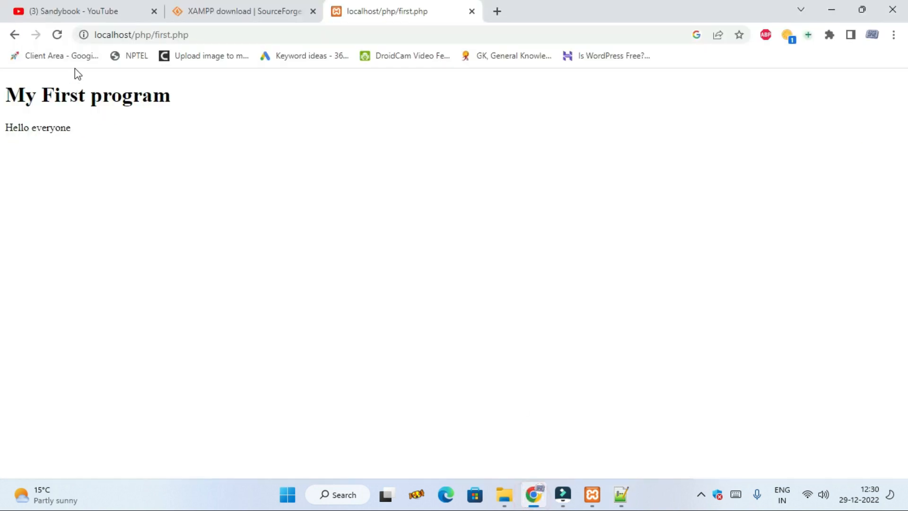
left_click(57, 35)
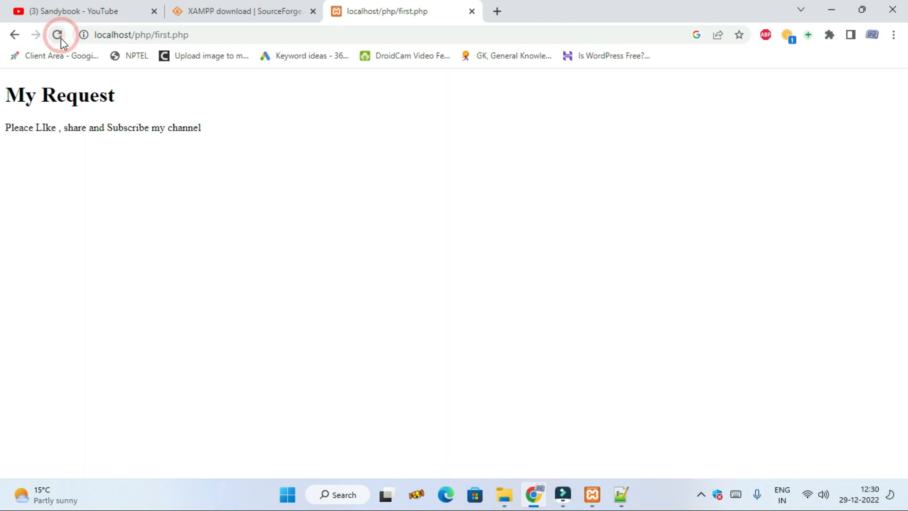
left_click_drag(5, 95, 124, 114)
left_click(70, 143)
left_click_drag(204, 130, 2, 93)
key("ctrl+a")
left_click(586, 253)
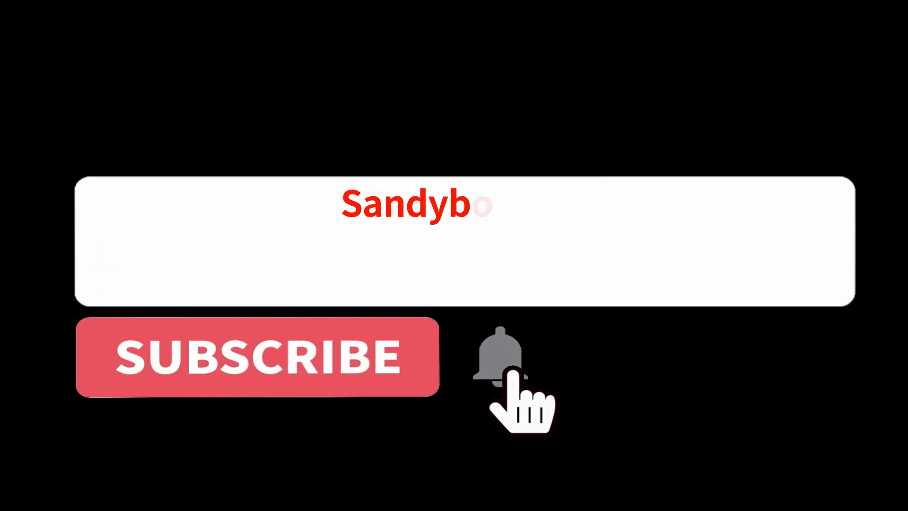